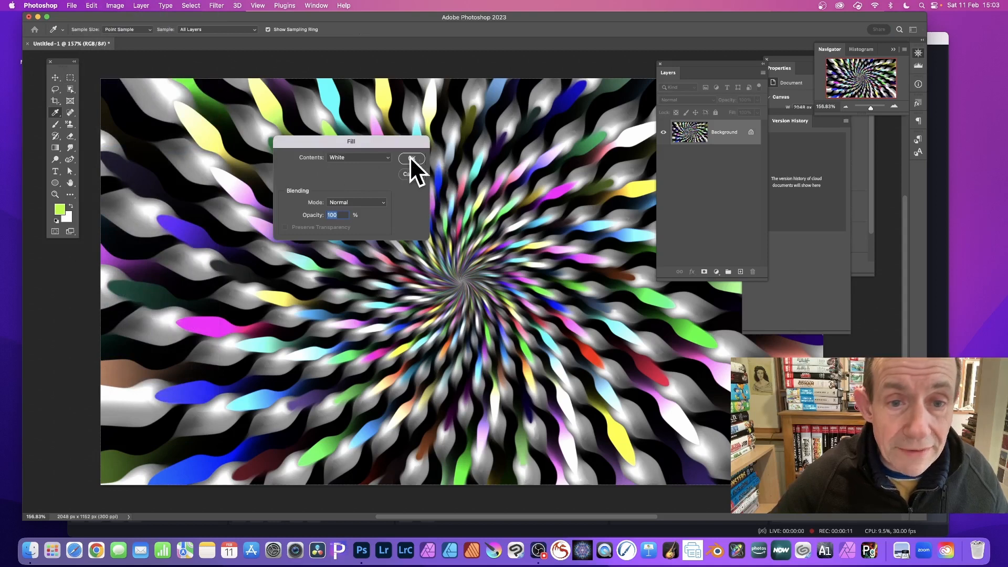
Step: Fill the canvas with white and draw a tall, narrow ellipse about 100 by 709 px left of the canvas centre
click(402, 157)
key(m)
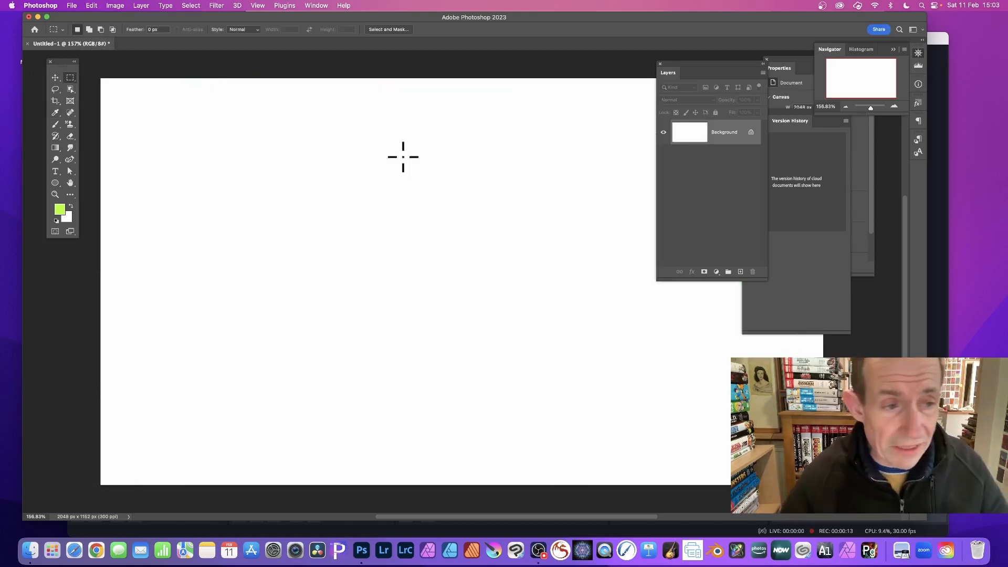
drag(57, 181, 94, 185)
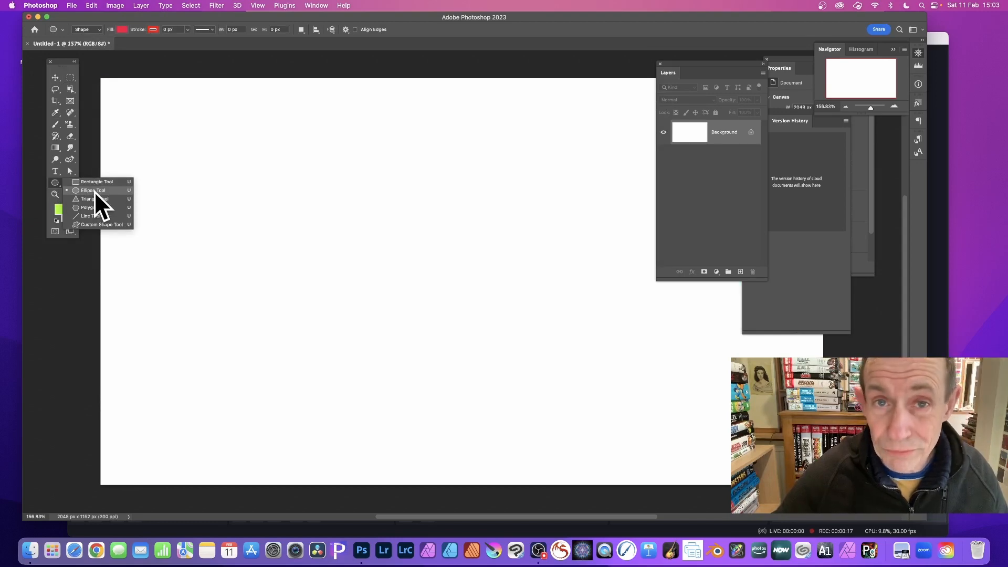
click(93, 191)
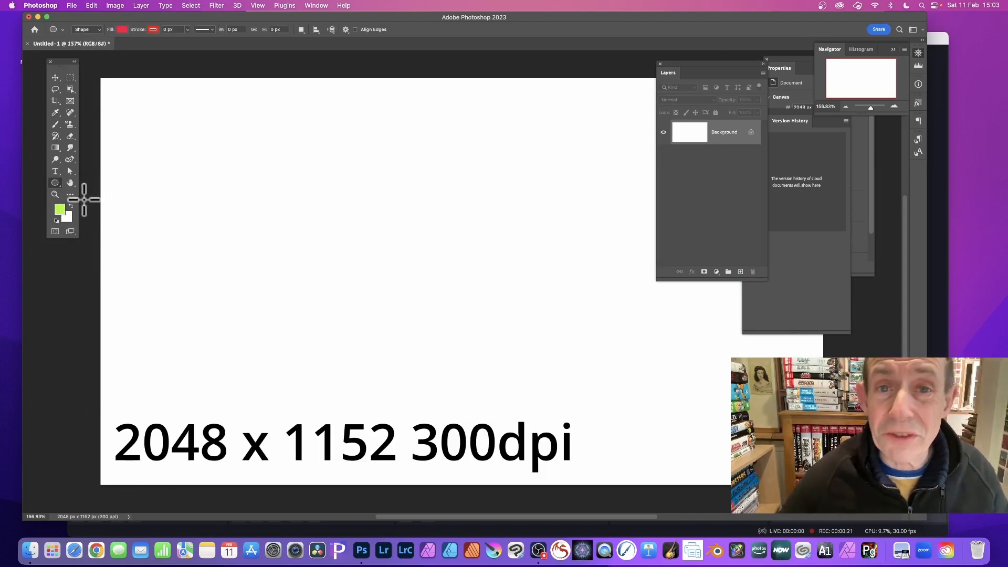
drag(363, 117, 399, 366)
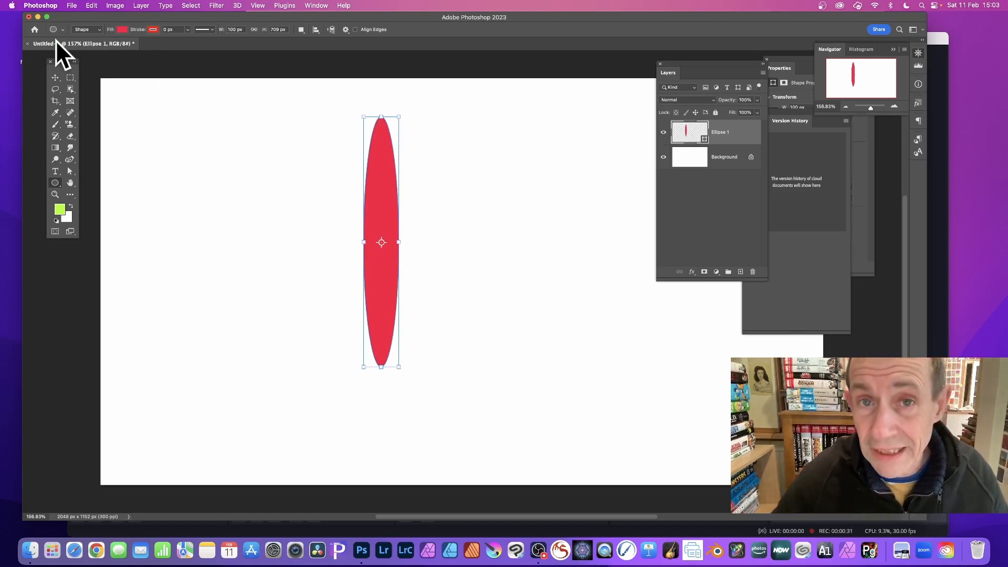
Step: Change the ellipse's fill to a linear black-to-white gradient at 90 degrees
click(122, 29)
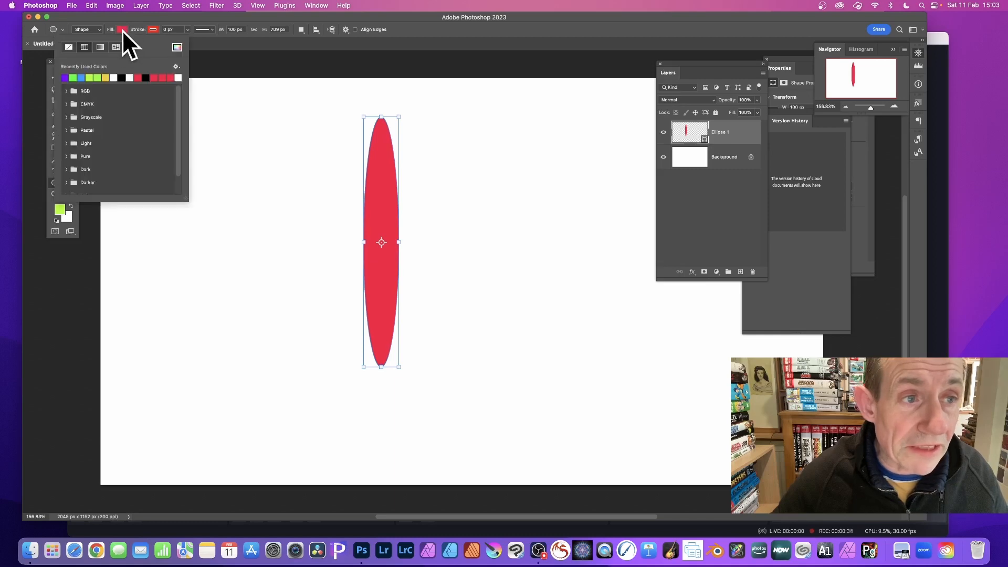
click(100, 47)
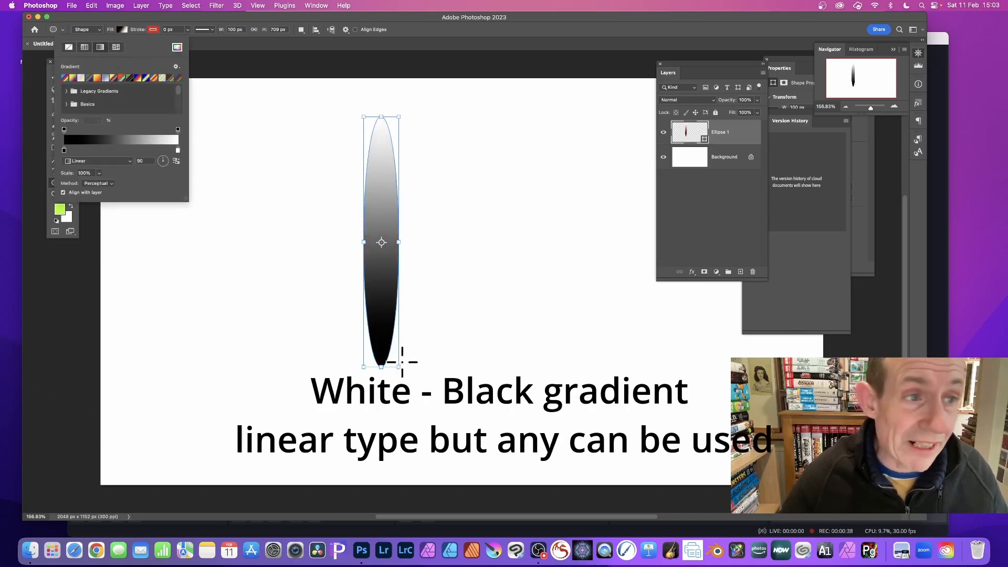
click(529, 34)
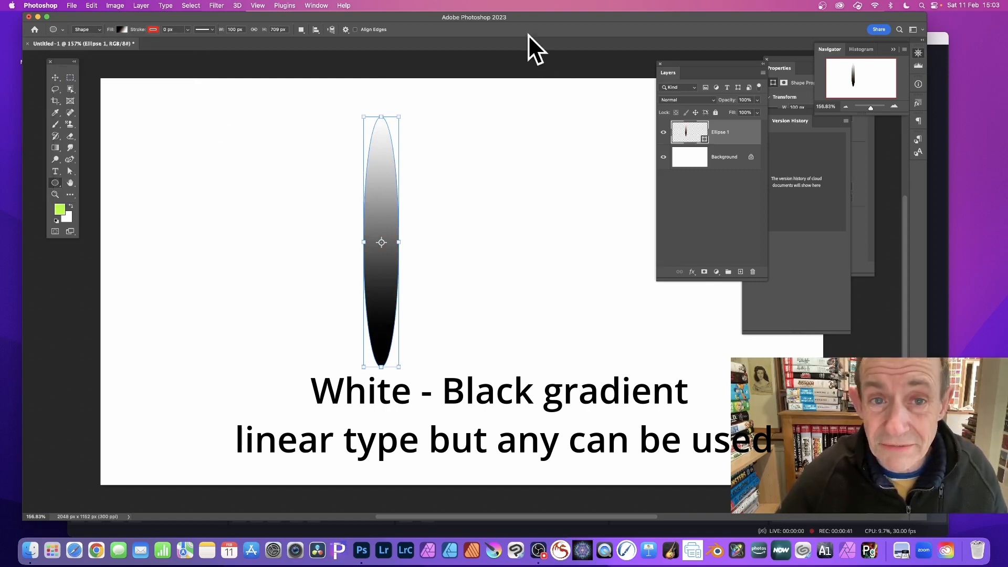
Step: Liquify the ellipse as a smart object, pinching its middle and pulling its lower tip down into a tail curving right
click(216, 5)
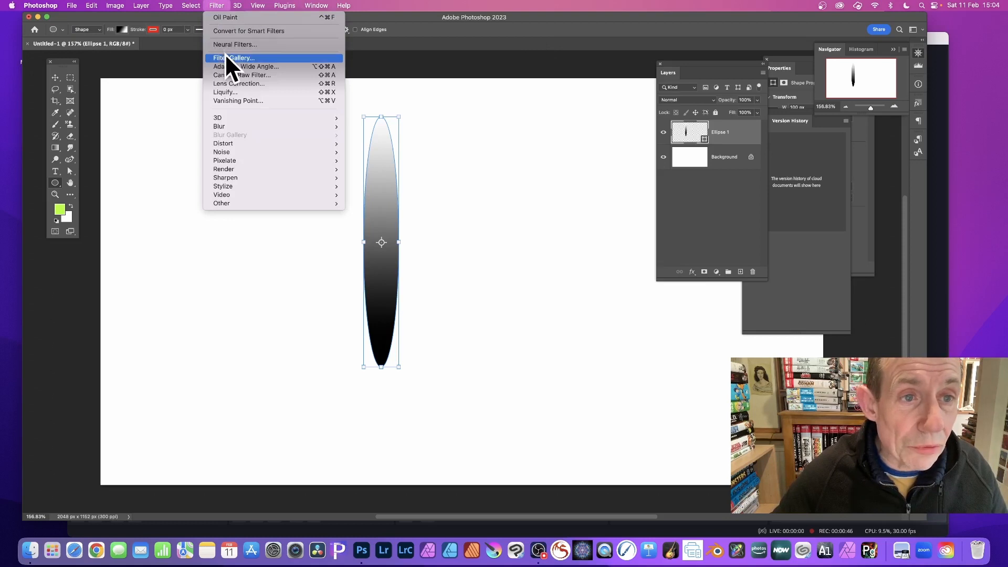
click(228, 92)
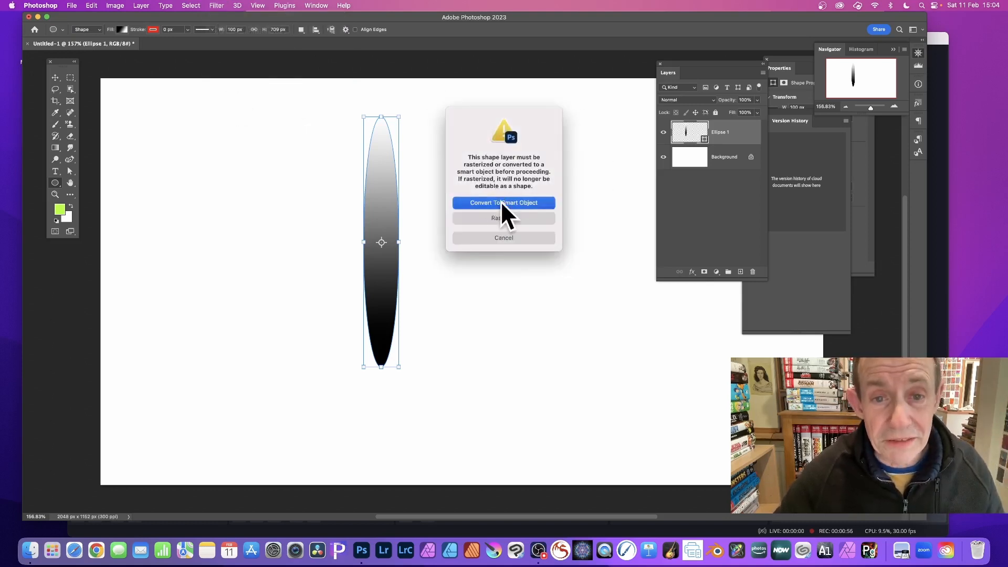
click(499, 203)
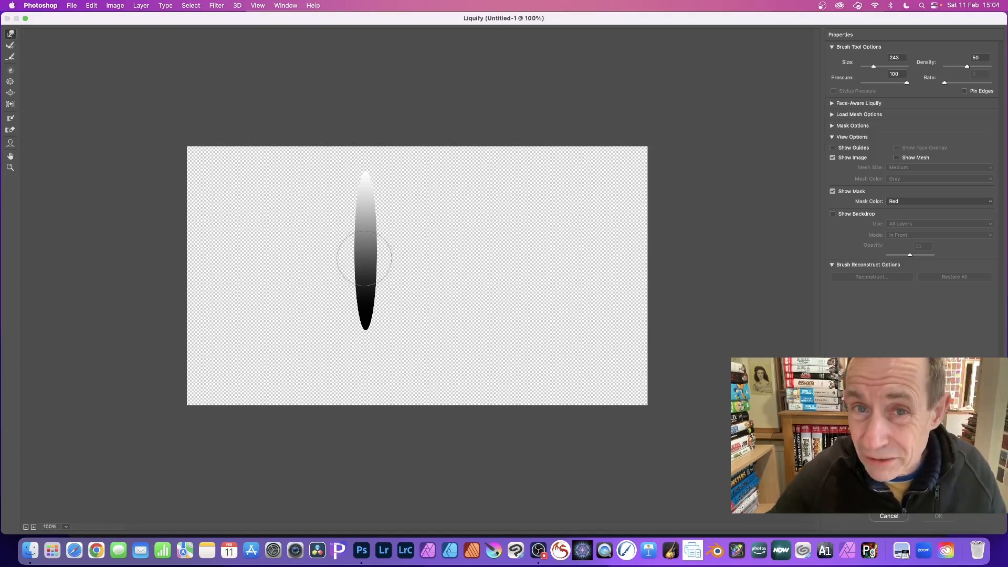
mouse_move(340, 251)
mouse_down()
mouse_move(402, 249)
mouse_move(378, 247)
mouse_up()
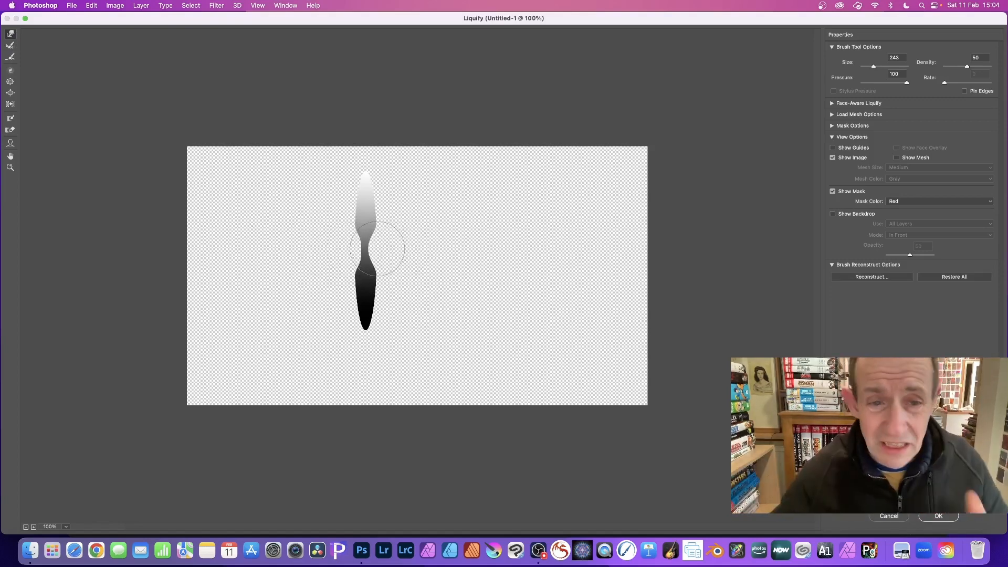
mouse_move(351, 309)
mouse_down()
mouse_move(367, 351)
mouse_move(379, 355)
mouse_up()
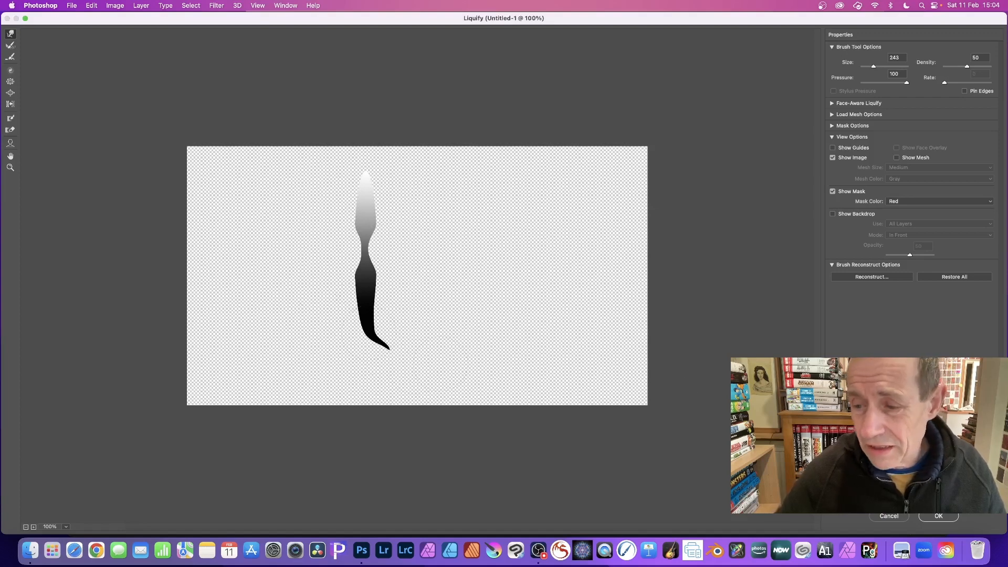
click(939, 516)
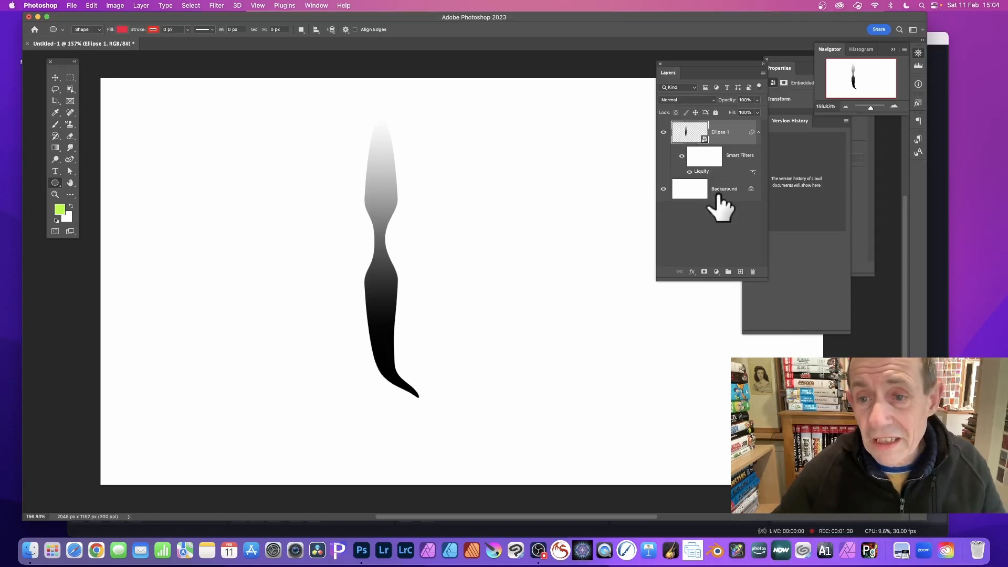
Step: Unlock the white background layer and delete it, leaving only the warped ellipse on transparency
click(750, 189)
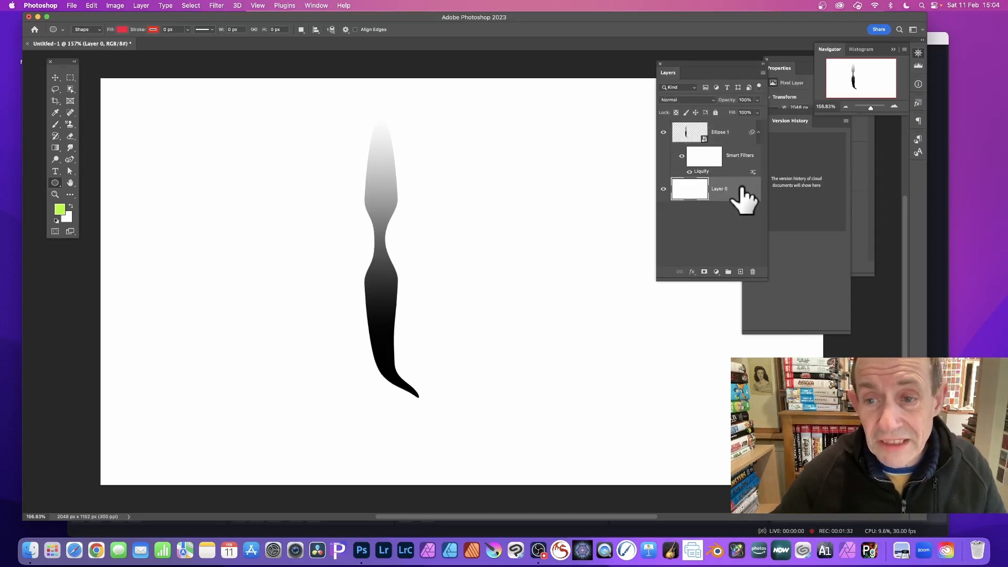
click(753, 272)
key(Return)
click(55, 78)
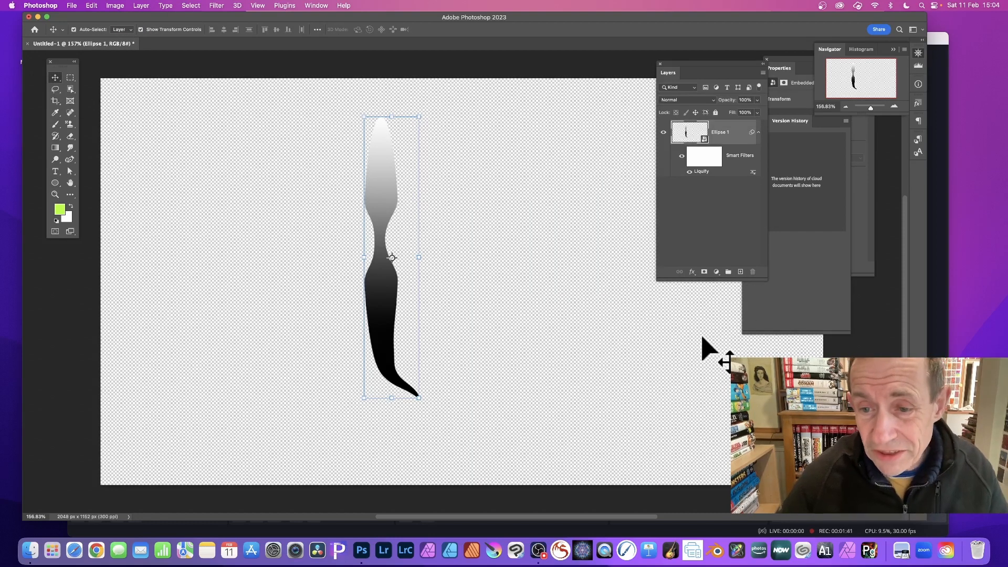
Step: Add a drop shadow to the warped ellipse with 48% opacity, 42 px distance, 47% spread and 79 px size
click(693, 273)
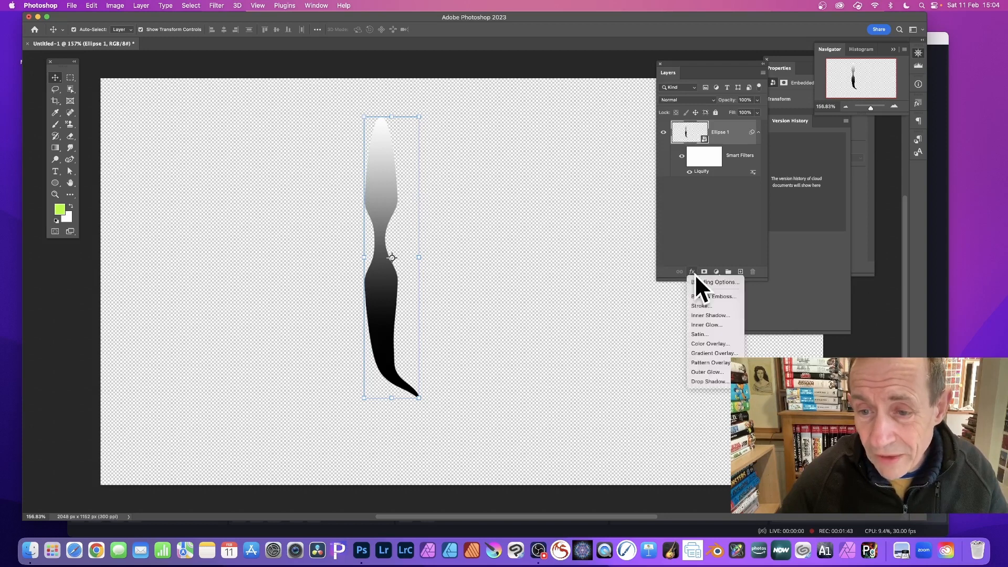
click(703, 381)
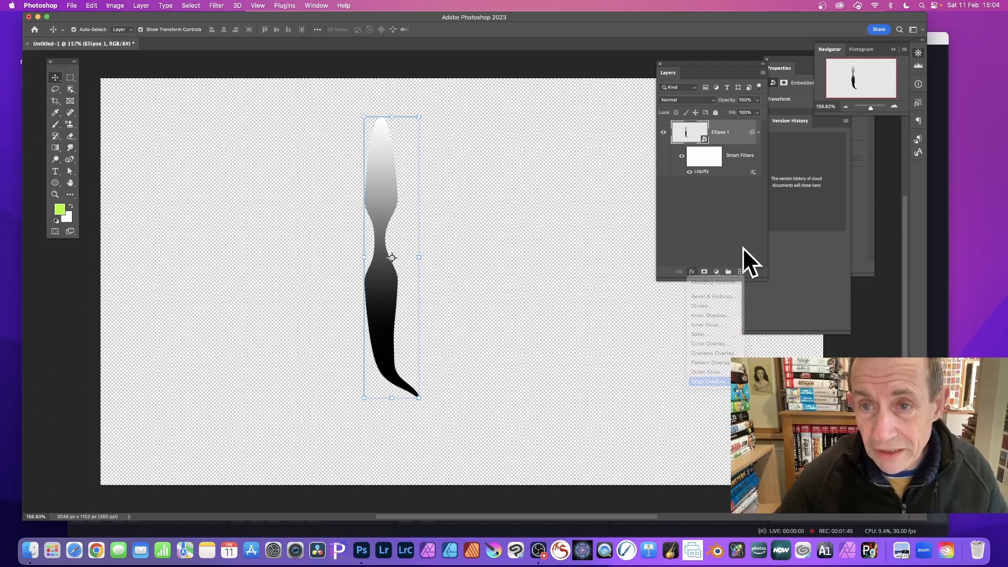
mouse_move(532, 68)
mouse_down()
mouse_move(510, 67)
mouse_move(524, 86)
mouse_move(536, 80)
mouse_up()
mouse_move(615, 131)
mouse_down()
mouse_move(623, 131)
mouse_move(612, 131)
mouse_up()
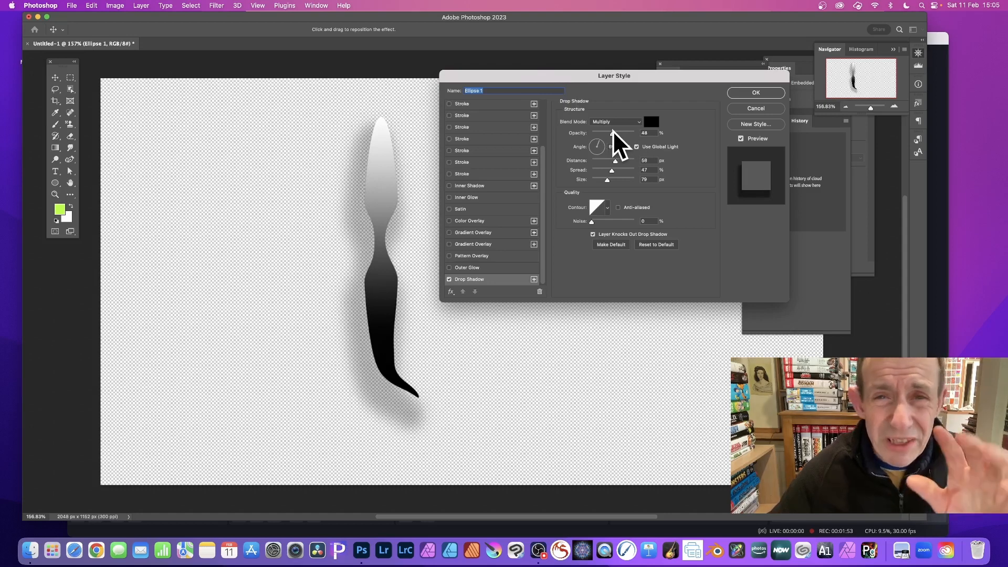
click(580, 137)
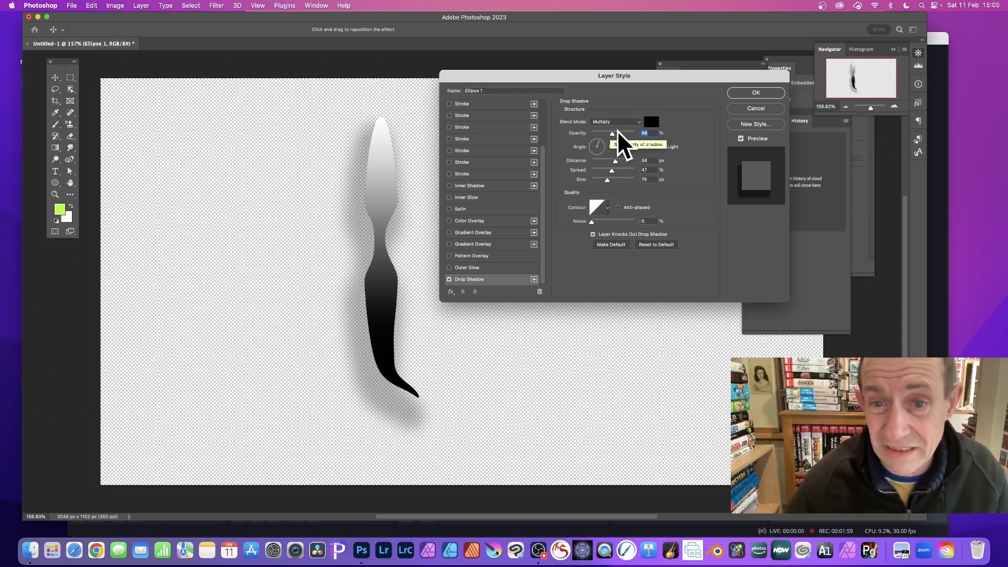
drag(614, 162, 612, 160)
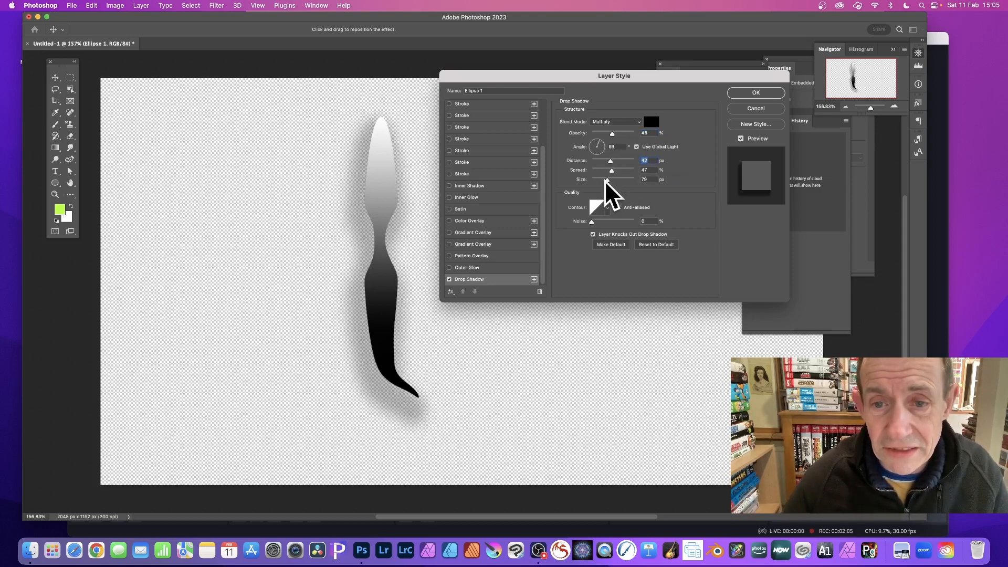
click(760, 92)
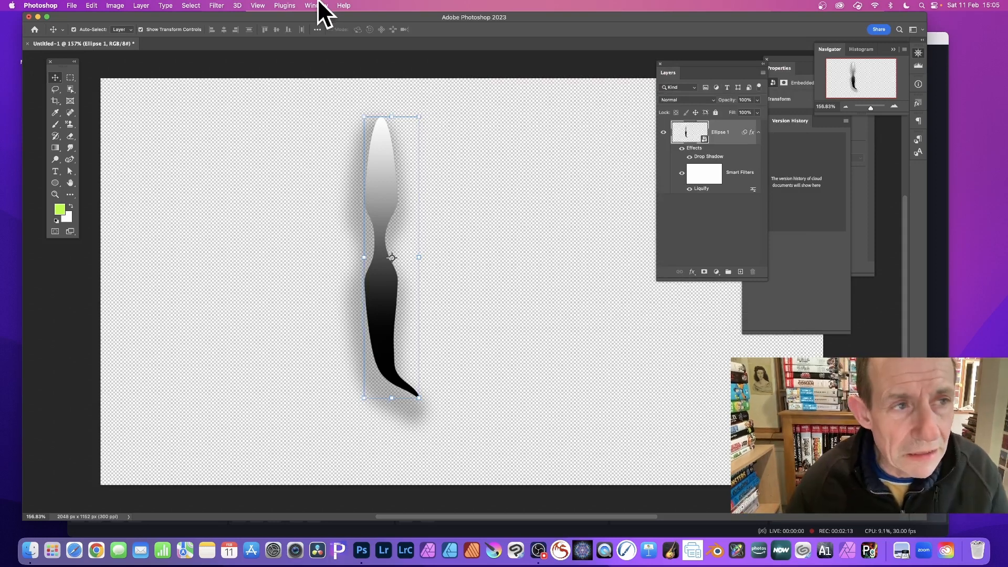
Step: Select a rectangle around the warped ellipse and its shadow and define it as a pattern with the default name
click(70, 77)
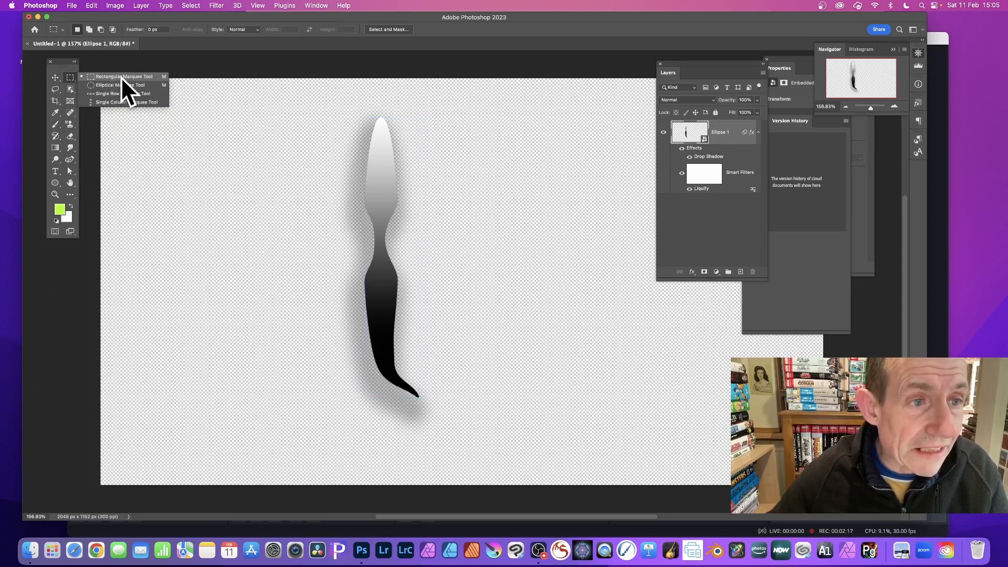
drag(328, 104, 445, 442)
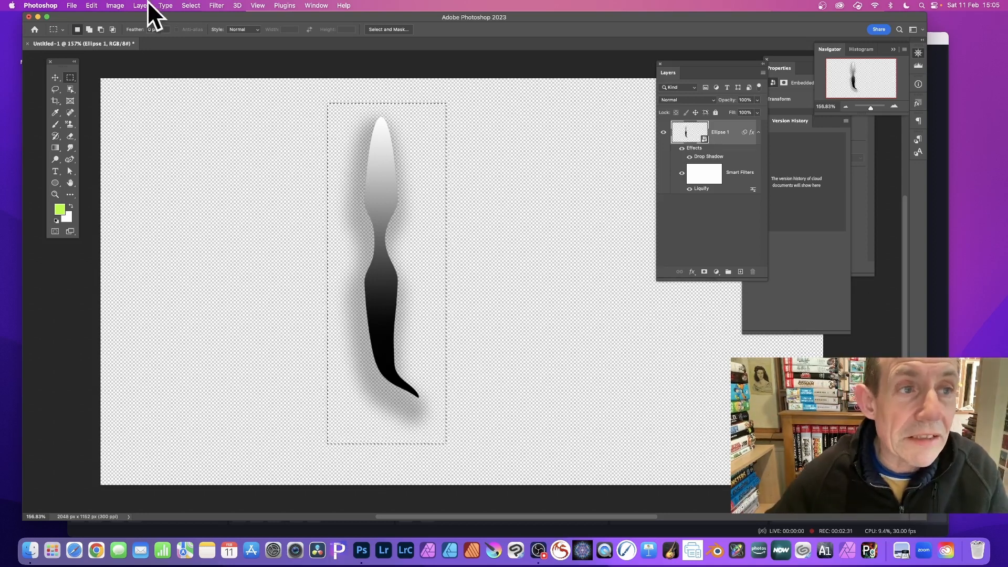
click(90, 5)
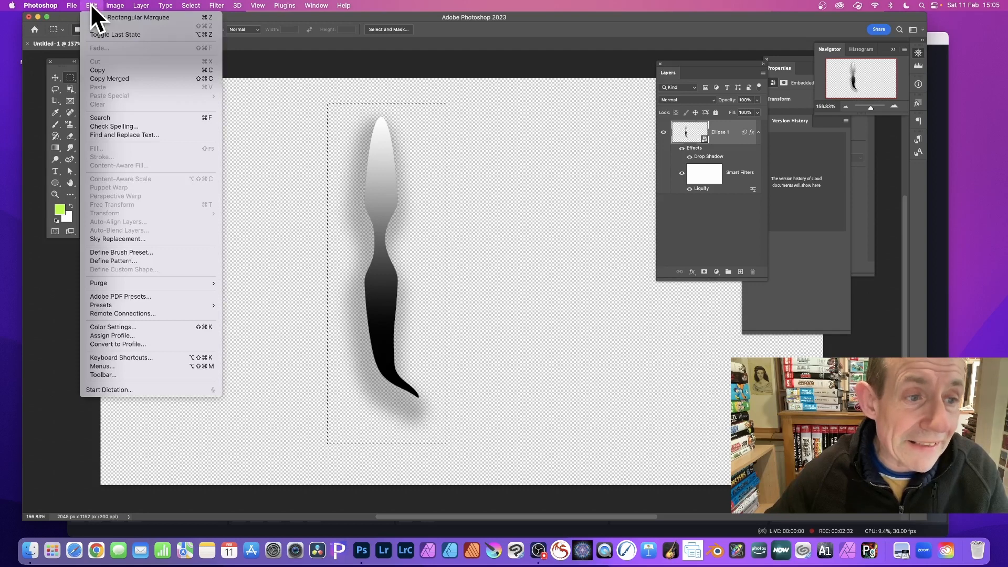
click(129, 261)
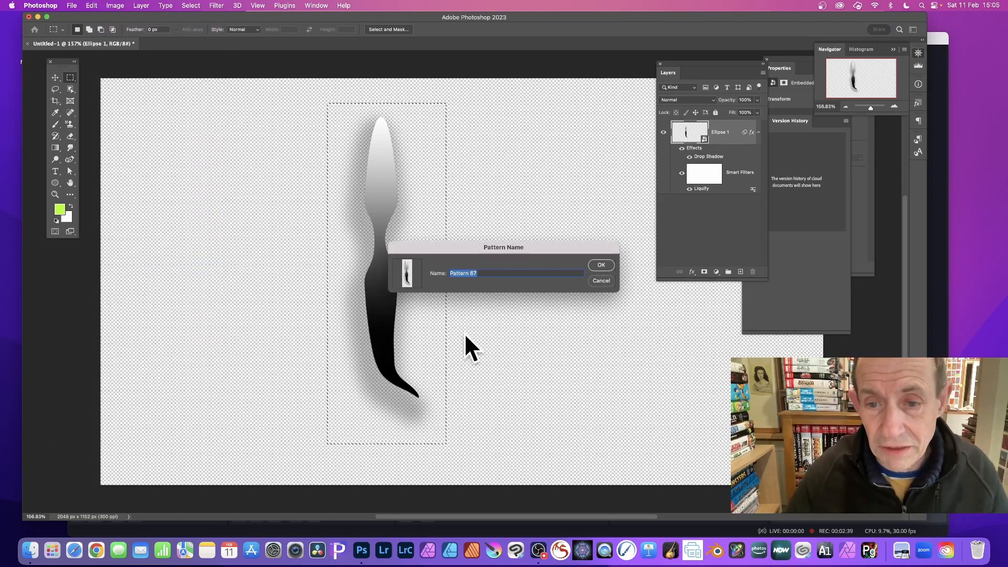
click(596, 264)
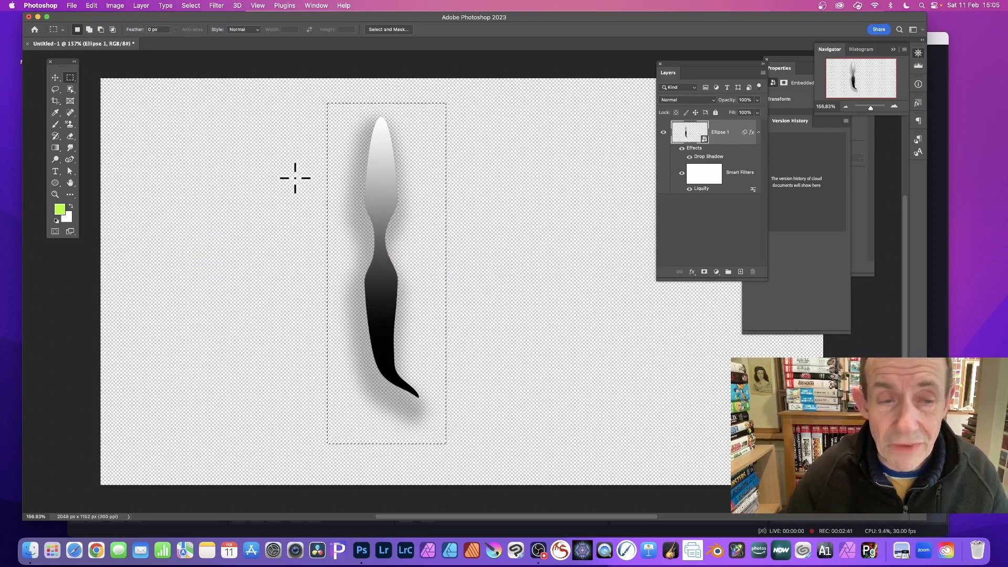
Step: Deselect the rectangular selection and flatten the image into a single background layer
click(193, 4)
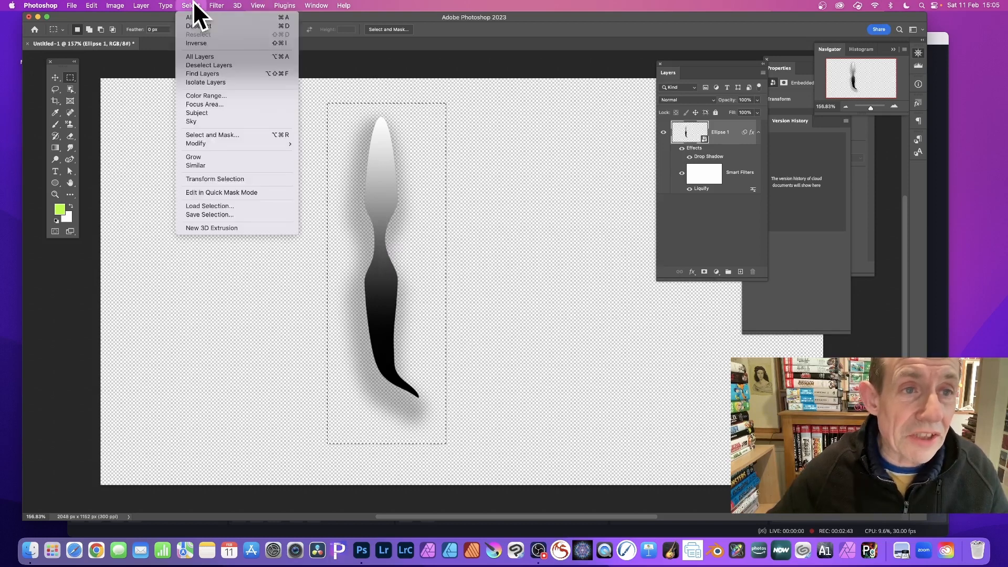
click(91, 6)
mouse_move(148, 3)
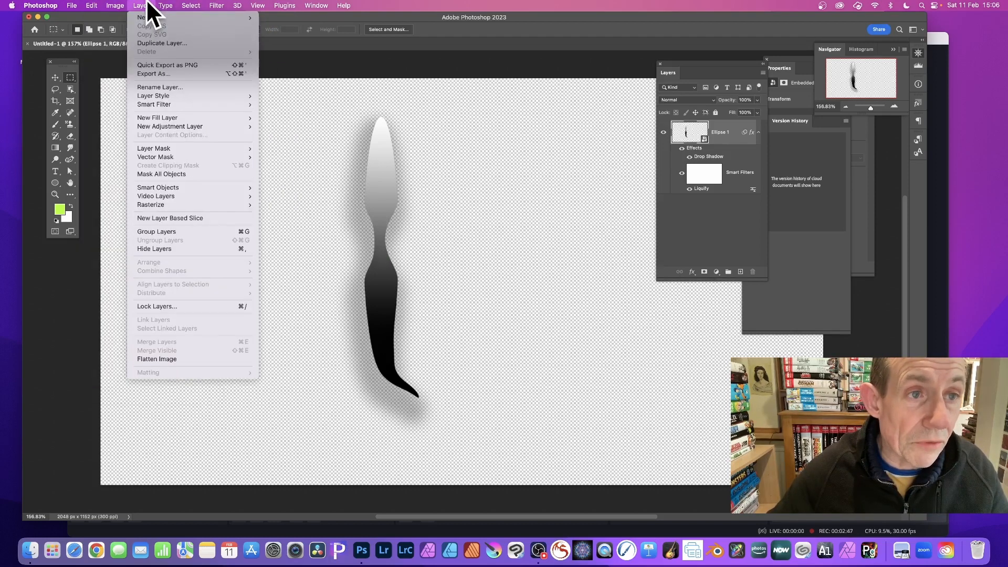
click(157, 357)
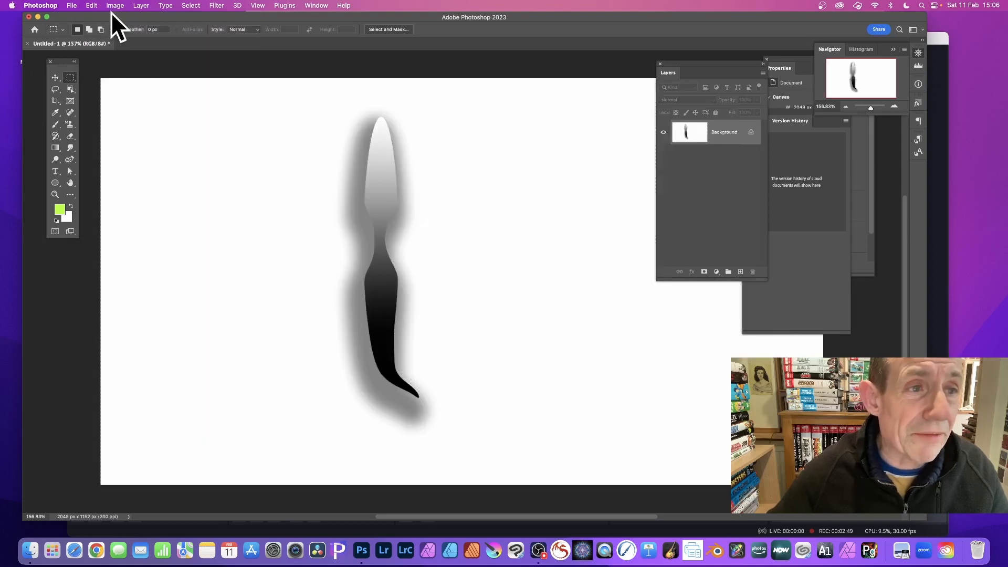
Step: Fill the whole flattened background with white at 100% opacity in Normal mode
click(100, 3)
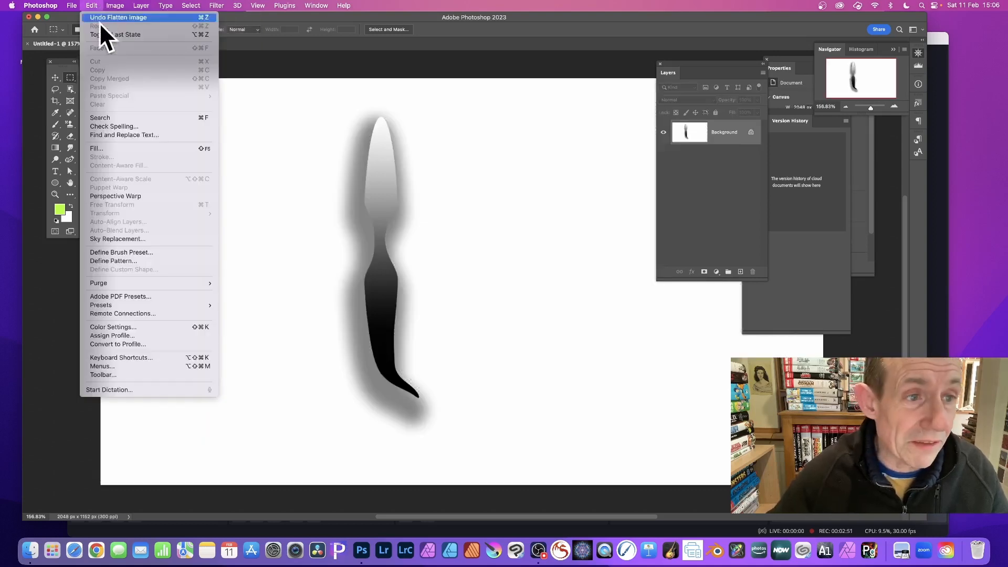
click(96, 150)
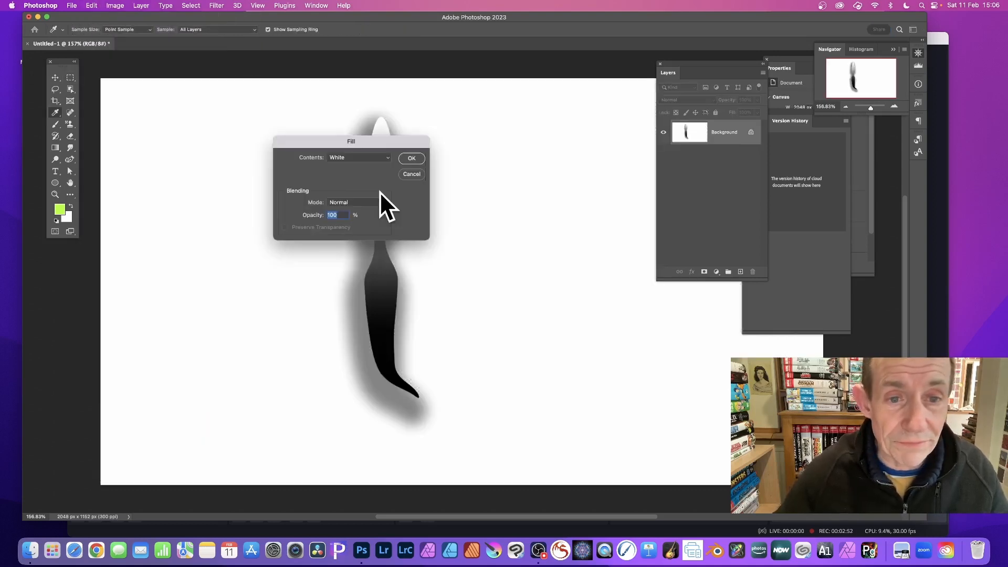
click(422, 160)
key(m)
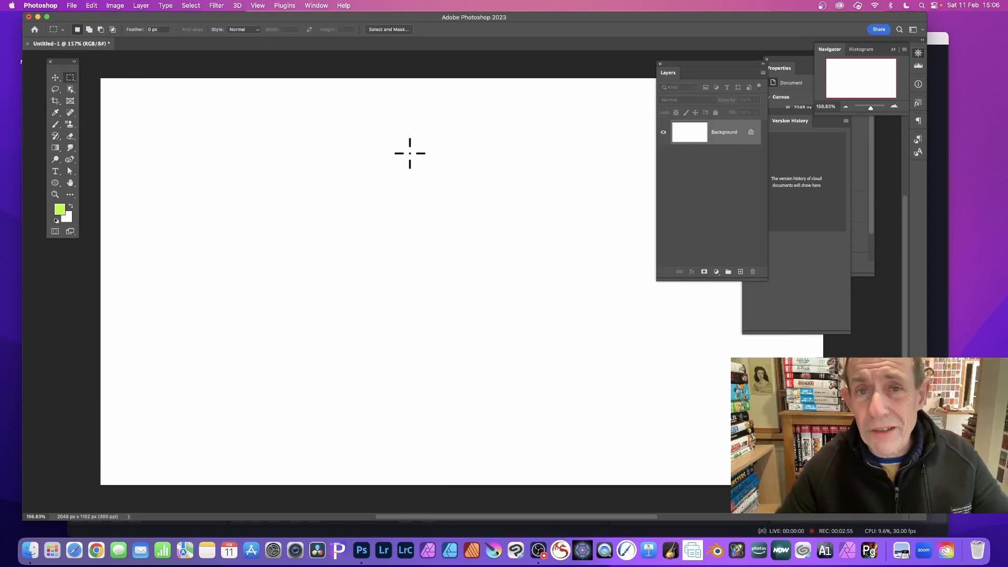
Step: Set up a pattern fill of the background with the newly defined warped-ellipse pattern, using the Symmetry Fill script at 100% opacity in Normal mode
click(94, 5)
click(108, 150)
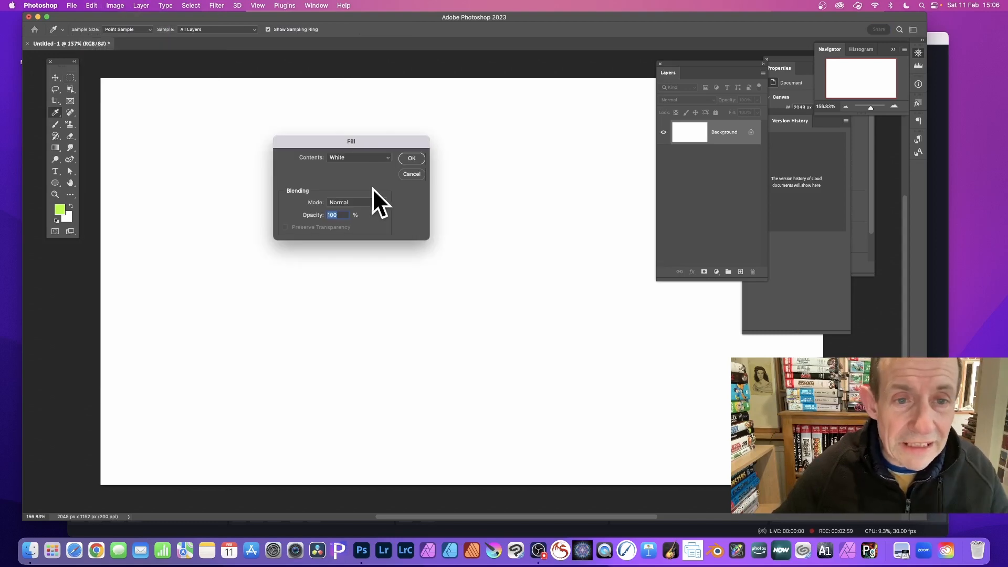
click(361, 160)
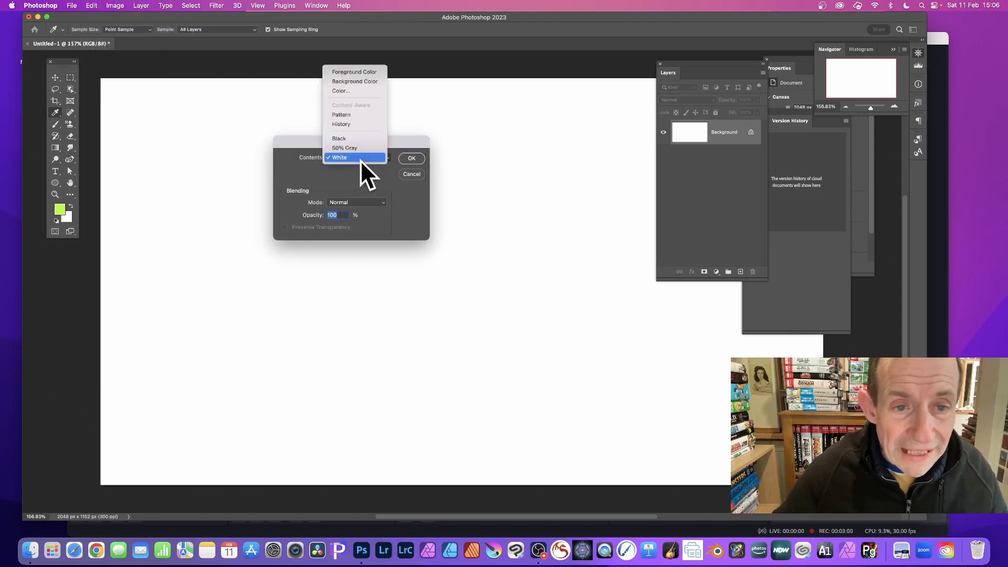
click(361, 114)
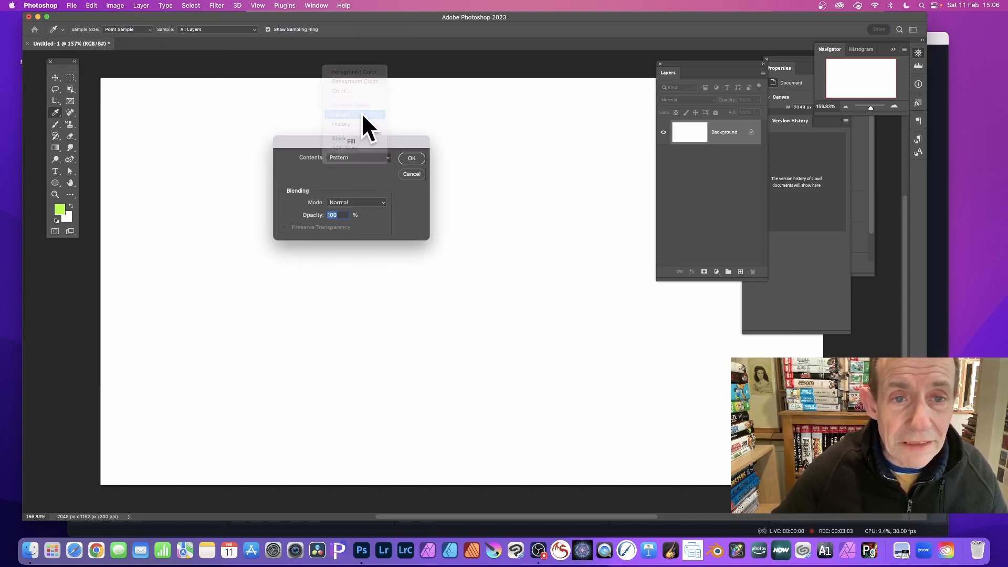
click(343, 200)
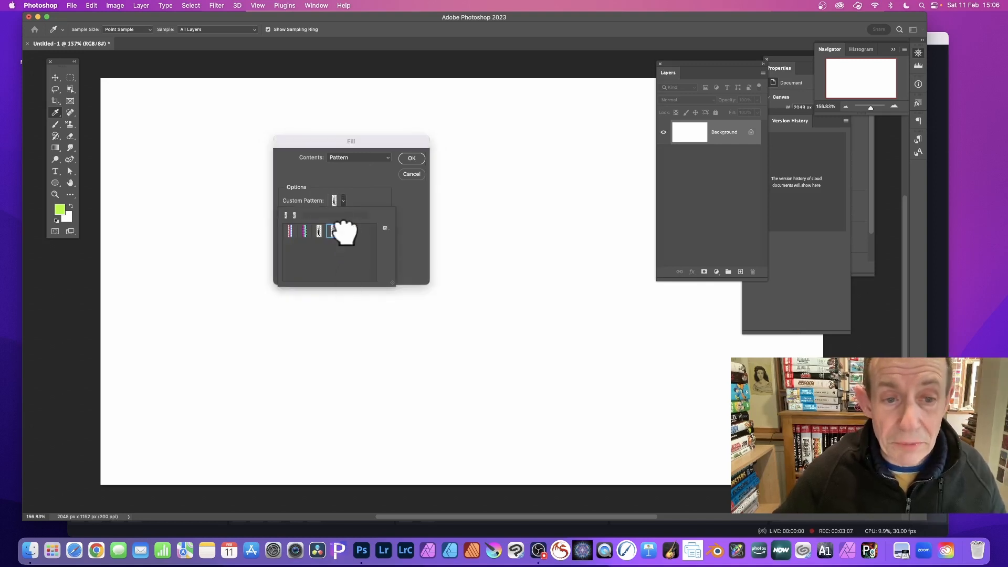
click(347, 231)
click(368, 192)
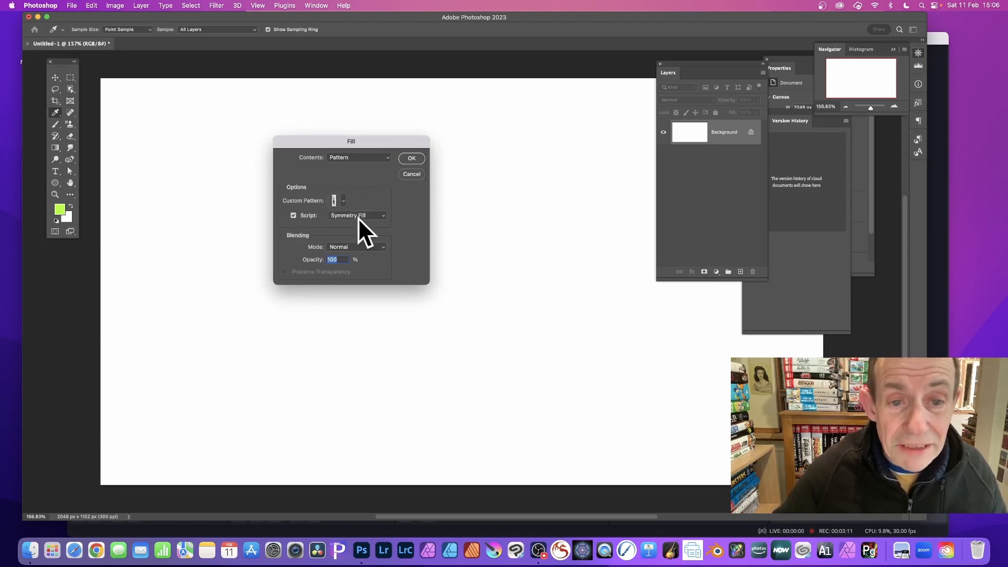
click(419, 159)
Step: Apply the symmetry fill as type 7: dilative rotation symmetry, with pattern translation of -61% of width and -88% of height
drag(463, 192, 402, 83)
click(512, 117)
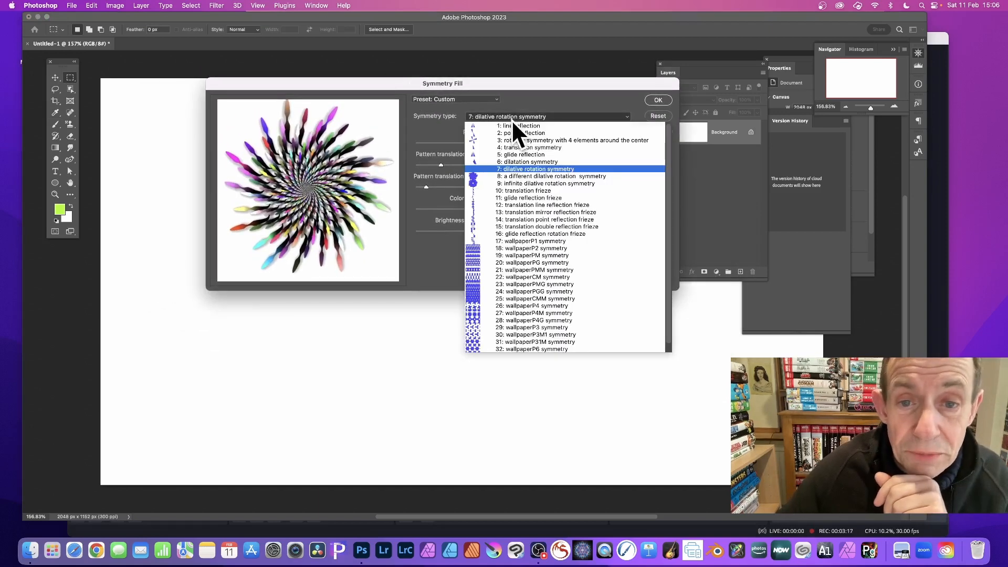
click(513, 168)
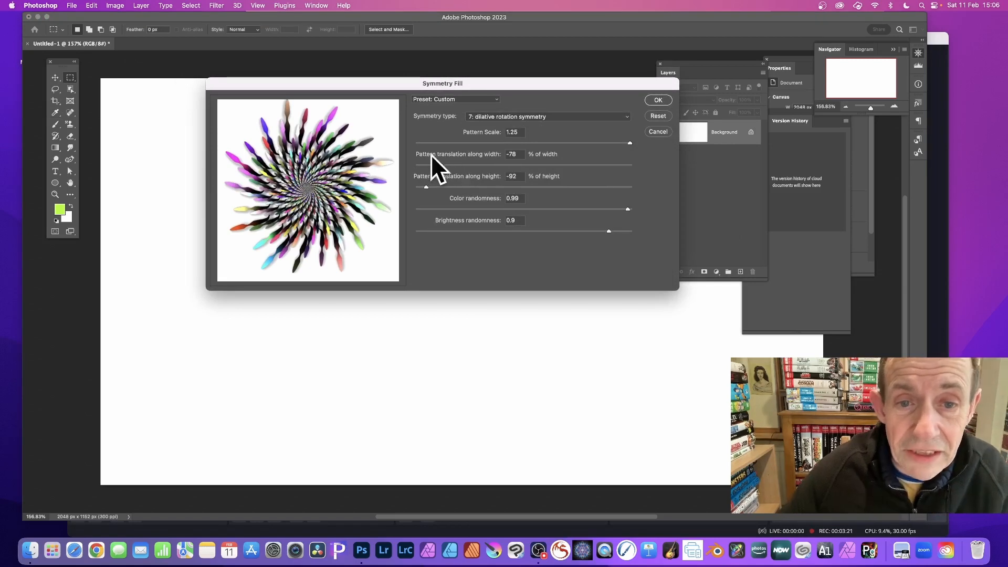
drag(489, 166, 430, 166)
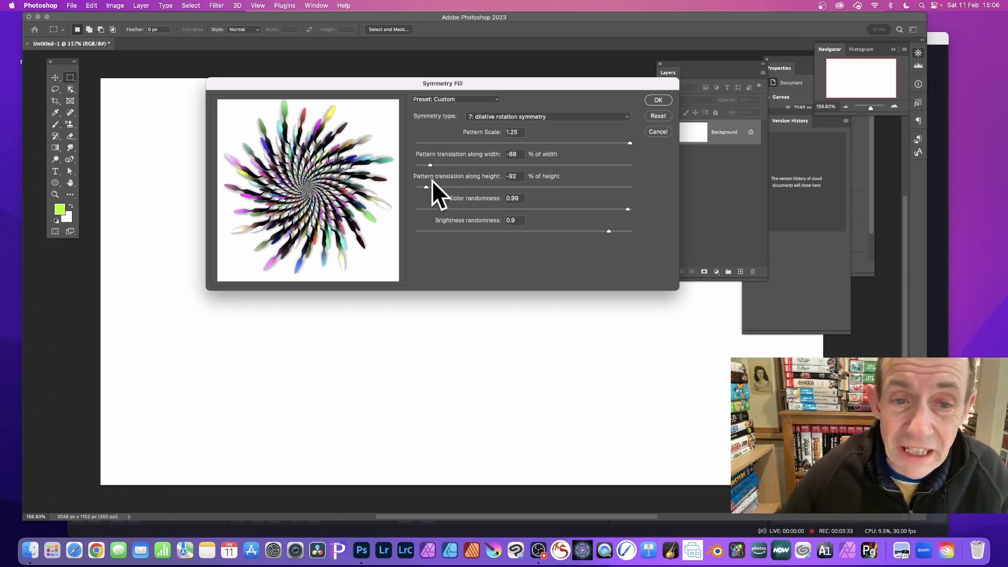
drag(435, 188, 487, 186)
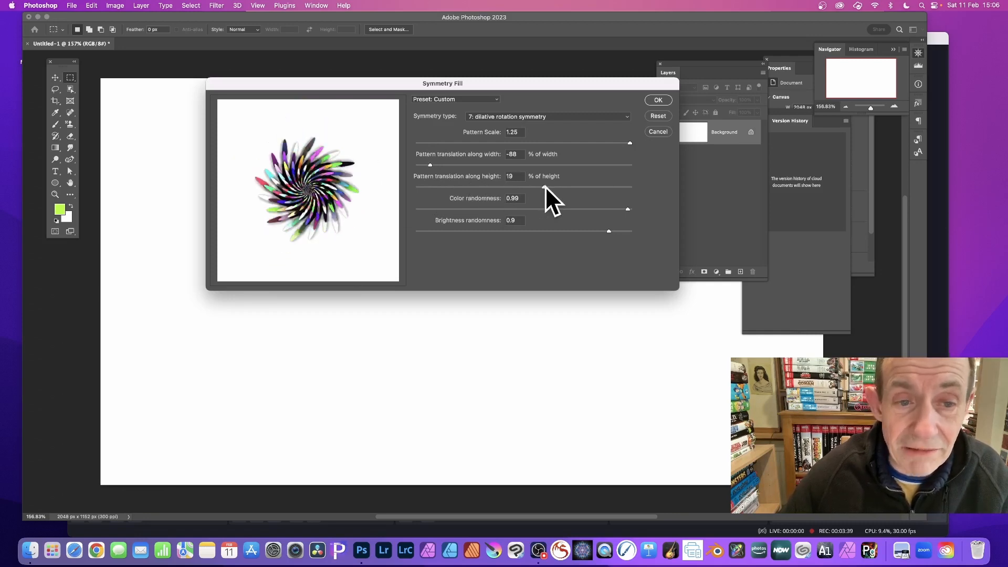
drag(545, 187, 588, 188)
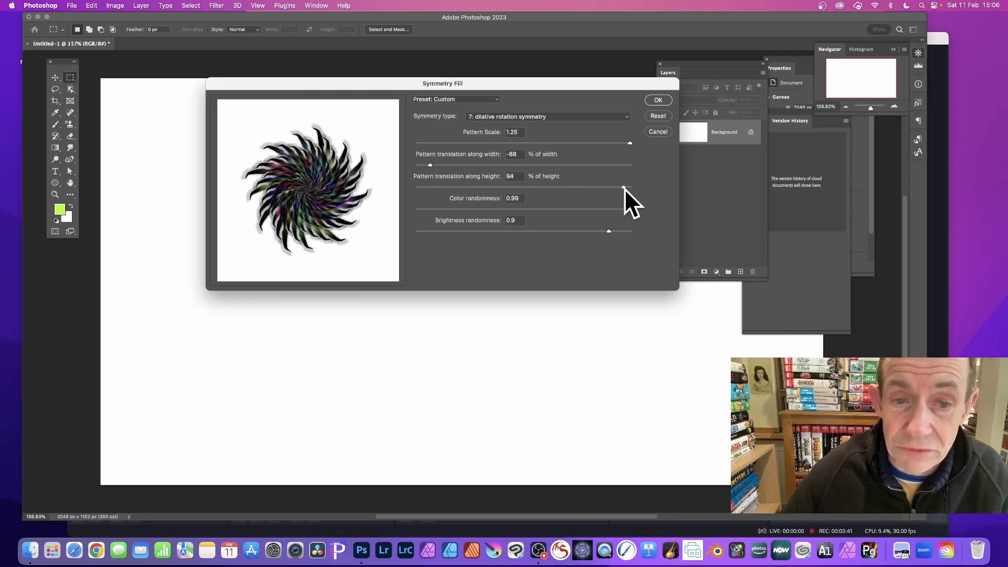
click(430, 187)
drag(431, 164, 458, 165)
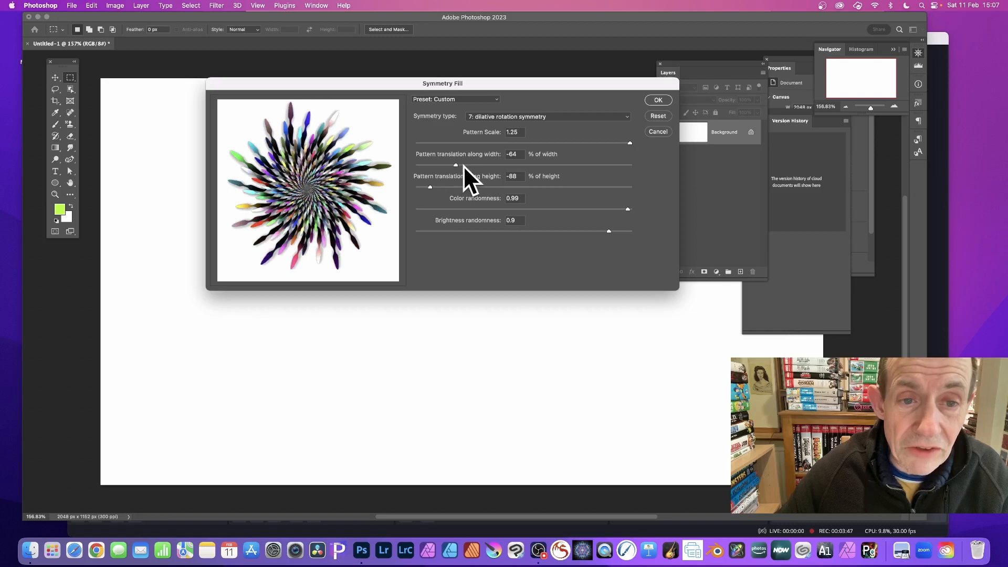
drag(459, 165, 460, 165)
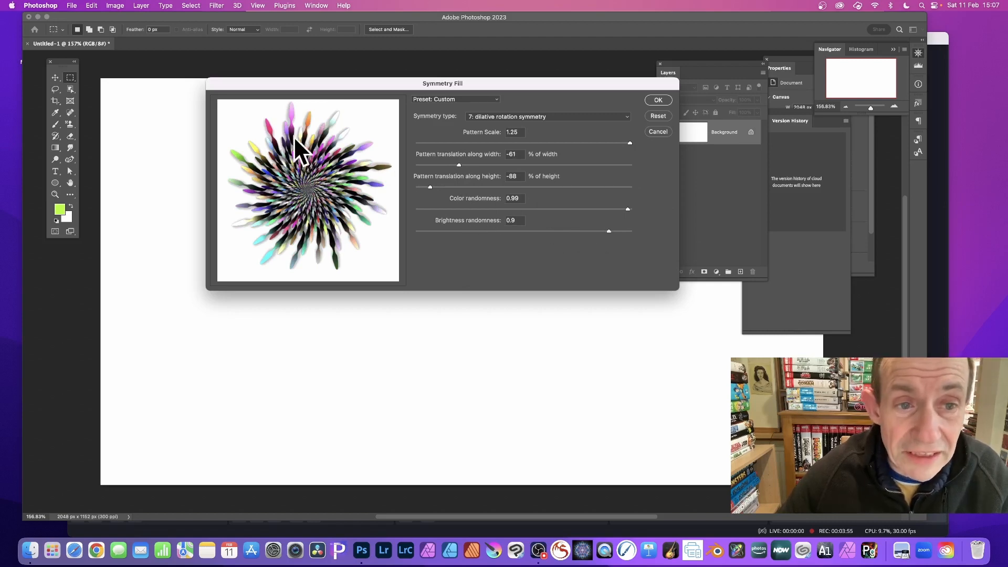
click(663, 101)
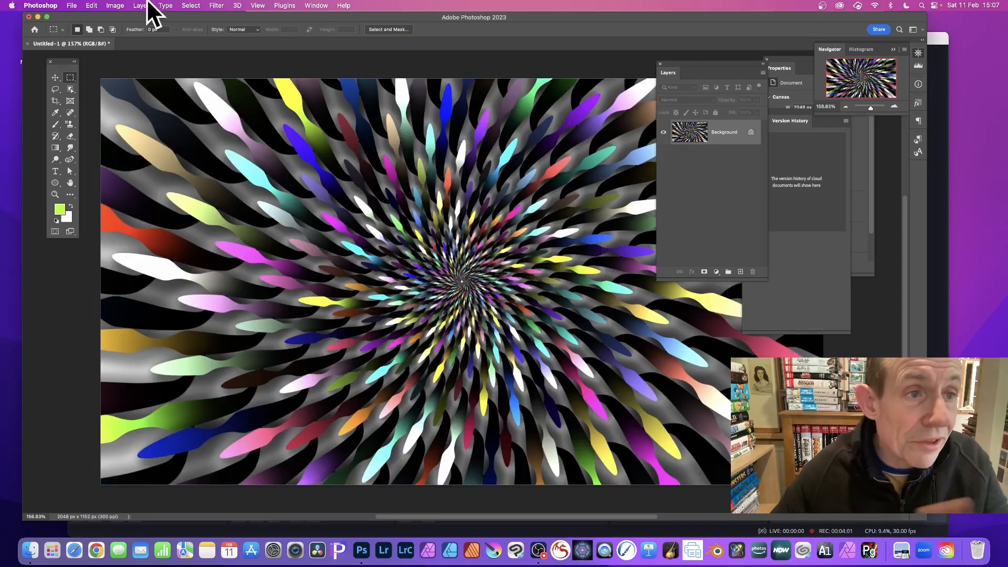
Step: Apply a second symmetry fill over the first with pattern scale 1.2 and translation of -47% of width and -78% of height
click(91, 6)
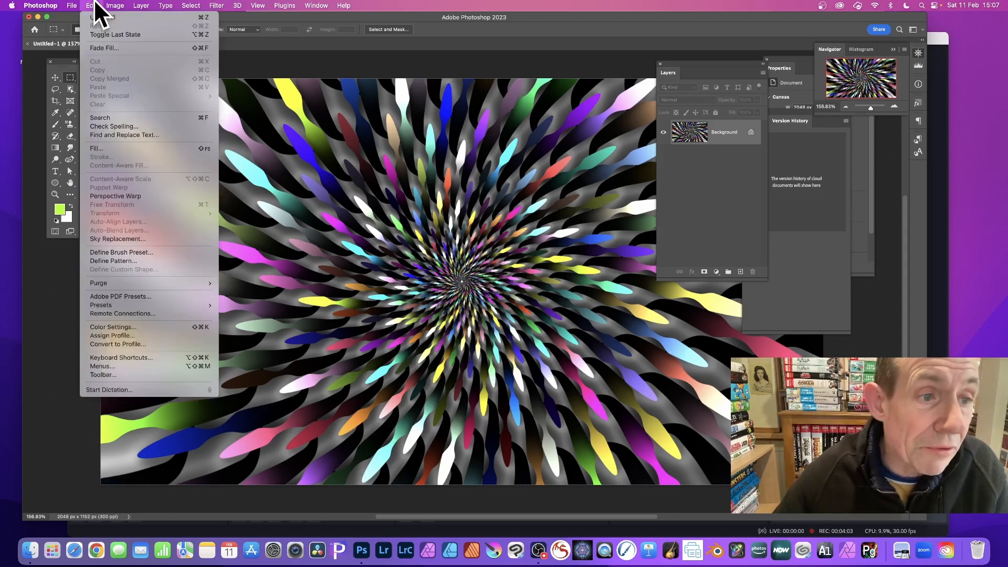
click(108, 149)
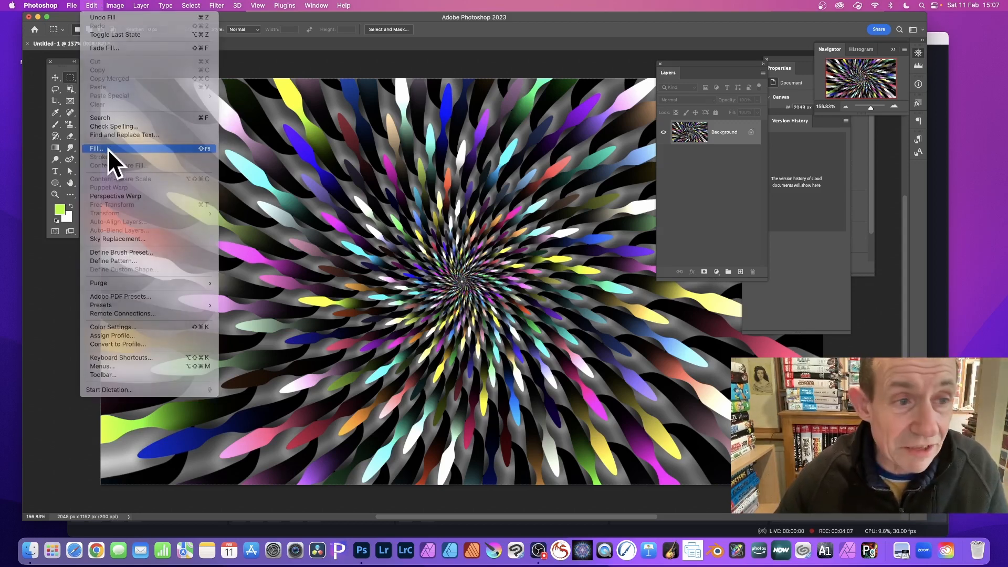
click(413, 158)
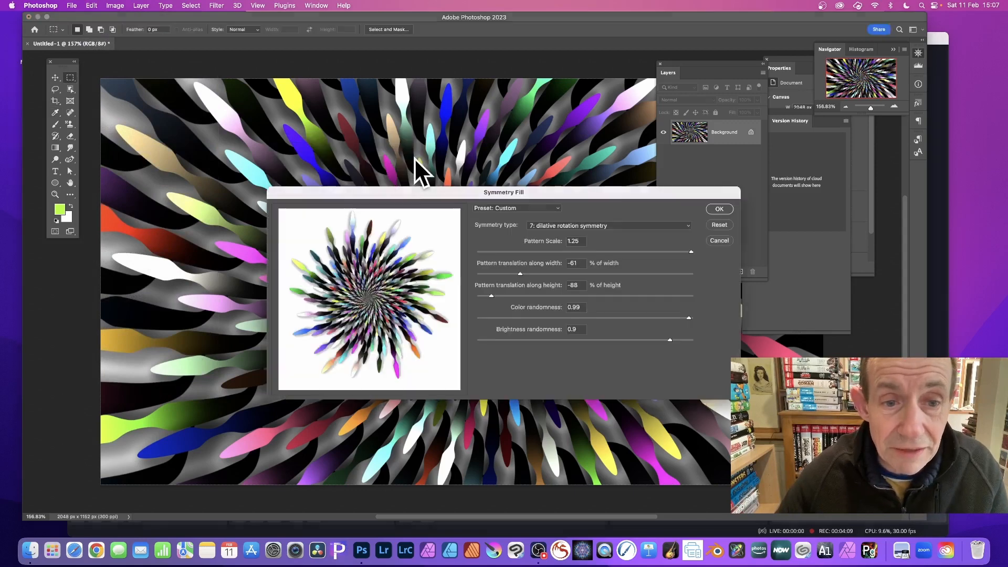
drag(527, 270, 501, 295)
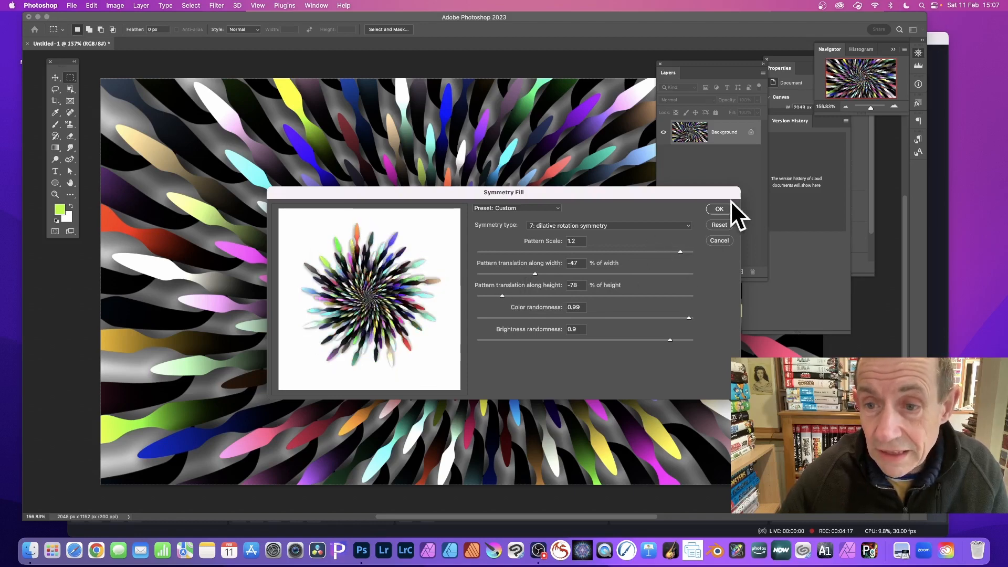
click(717, 209)
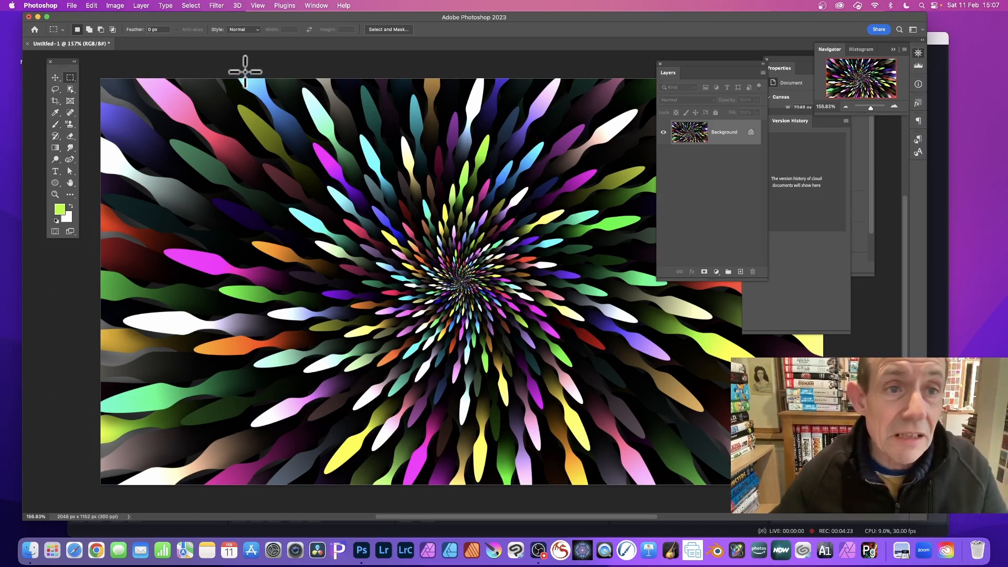
Step: Try the Oil Paint filter on the pattern with stylization 9.8, cleanliness 9.8, scale 6.0 and bristle detail 10.0
click(220, 5)
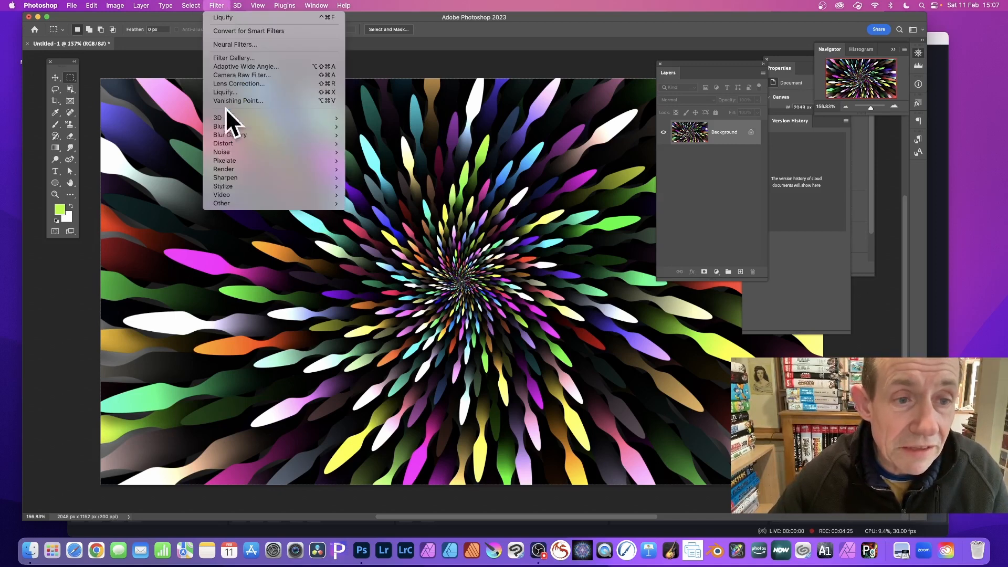
mouse_move(242, 186)
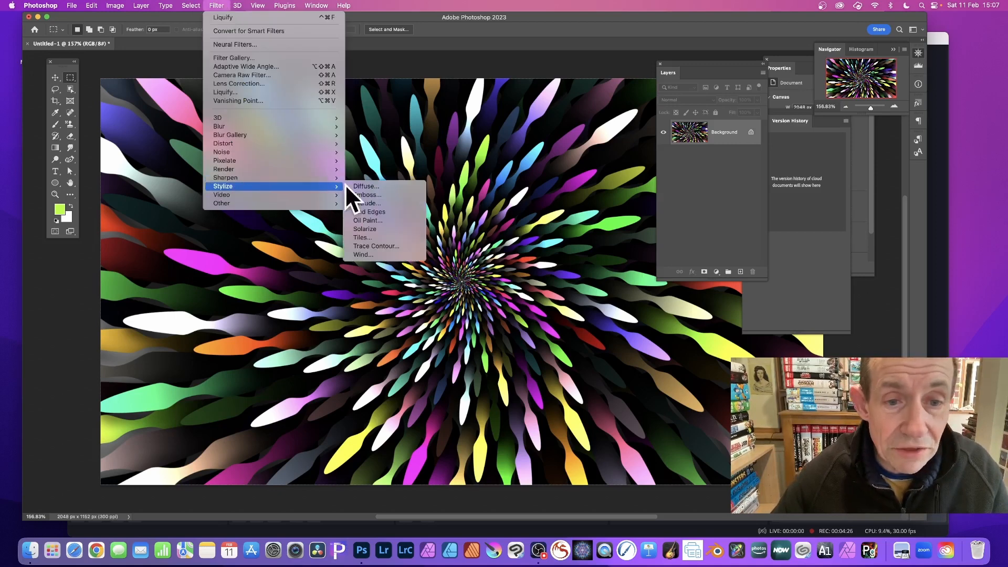
click(367, 220)
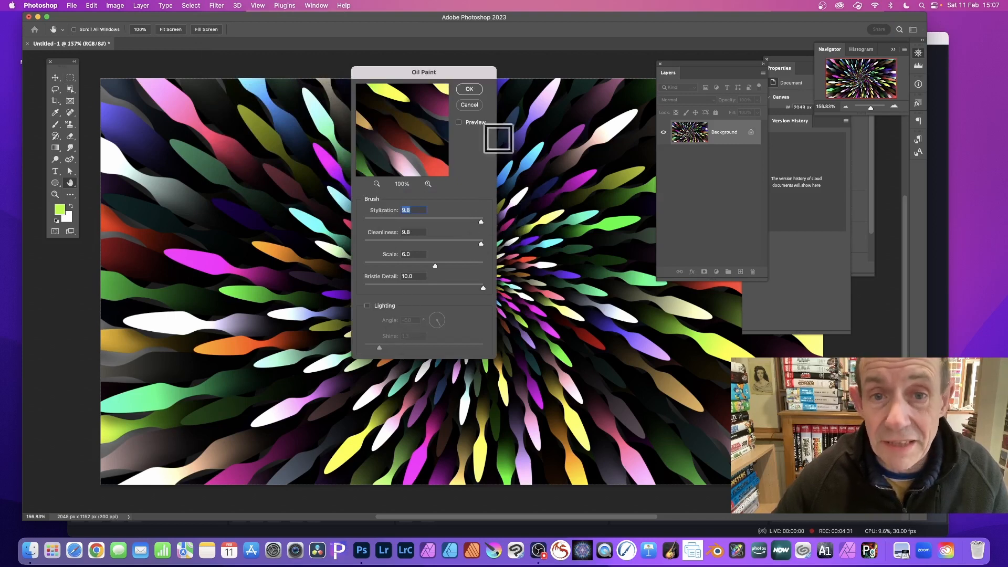
click(472, 89)
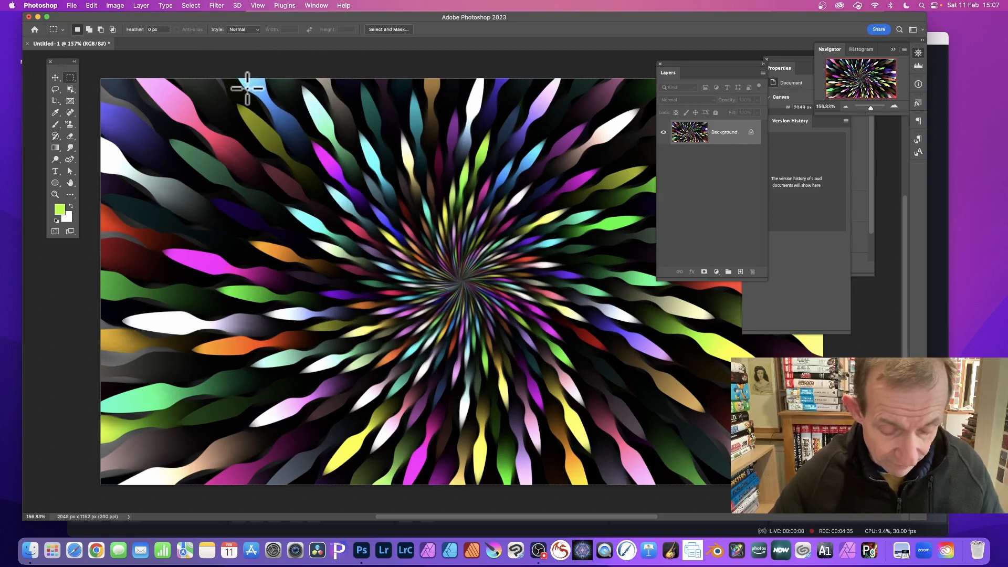
Step: Brighten the patterned image with a Levels adjustment, setting the input white point to 211 and the midtones to 1.08
click(123, 3)
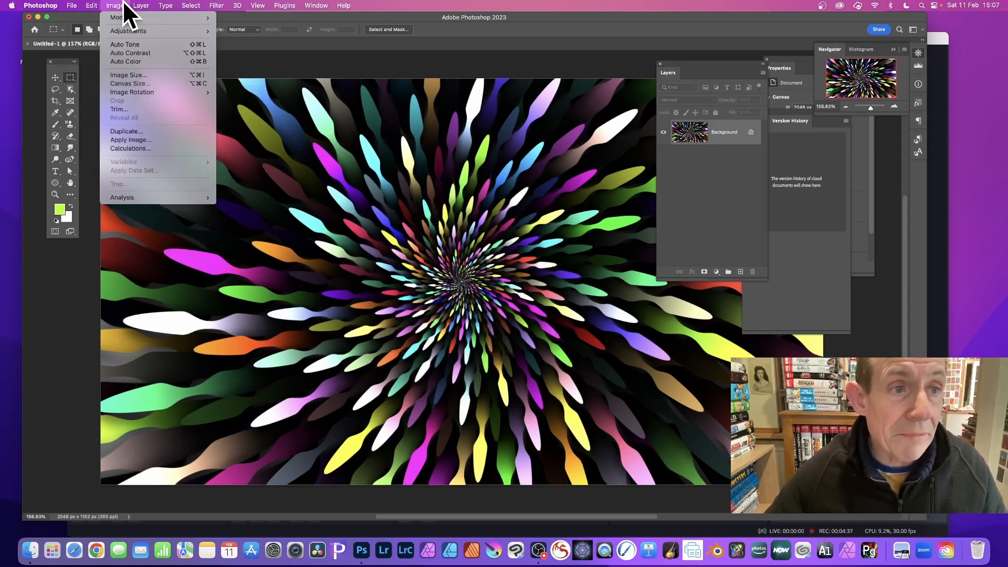
mouse_move(128, 33)
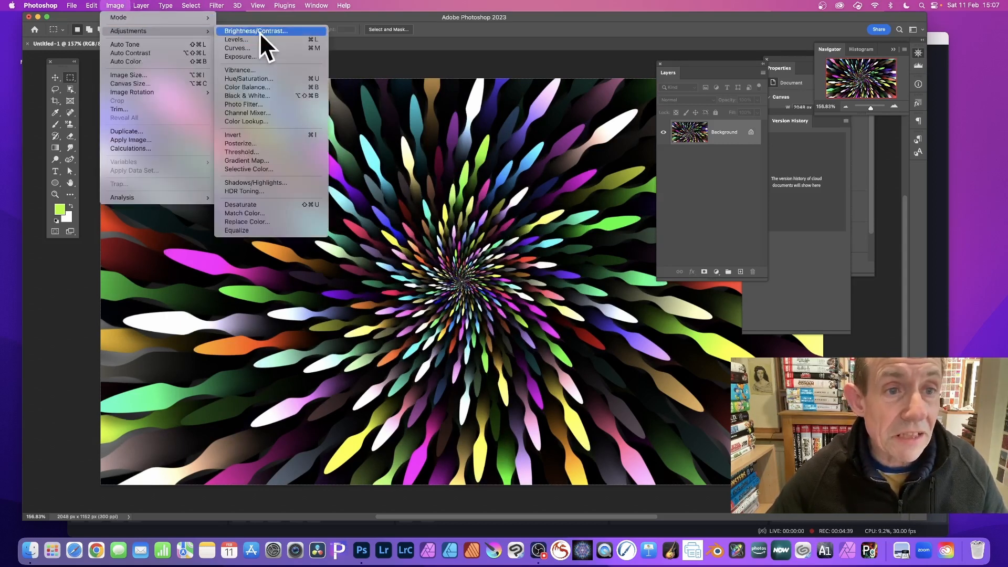
click(248, 40)
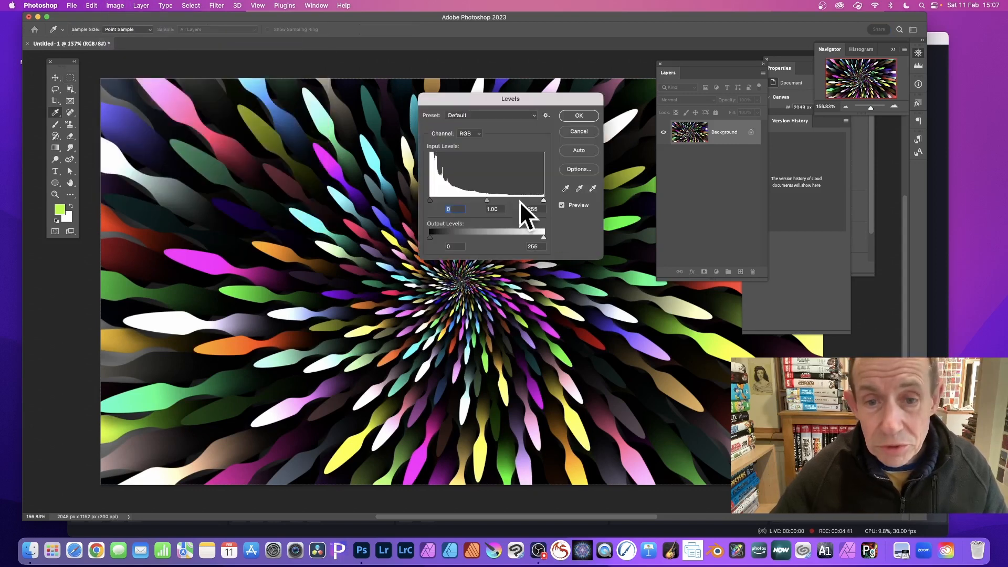
drag(545, 200, 475, 197)
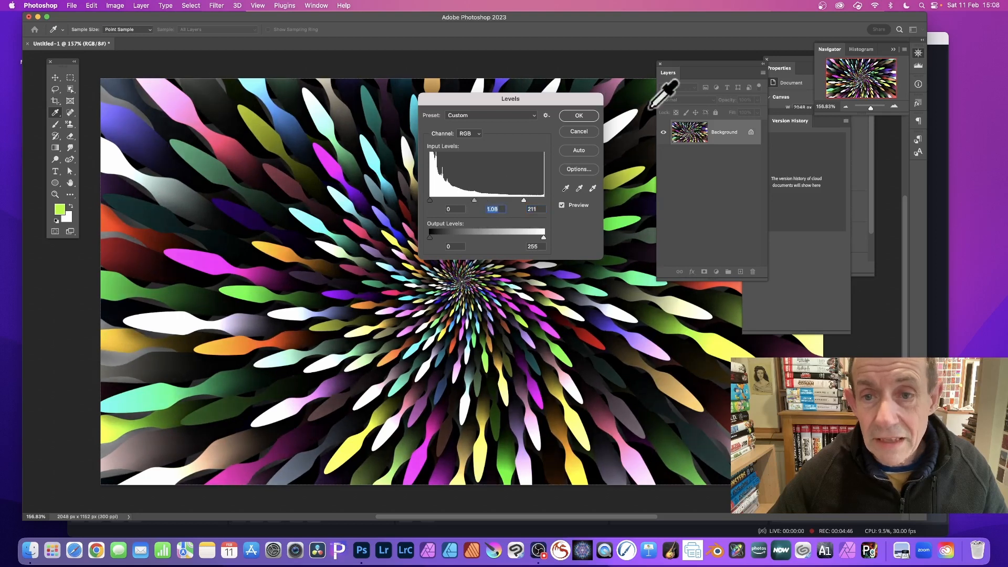
click(583, 115)
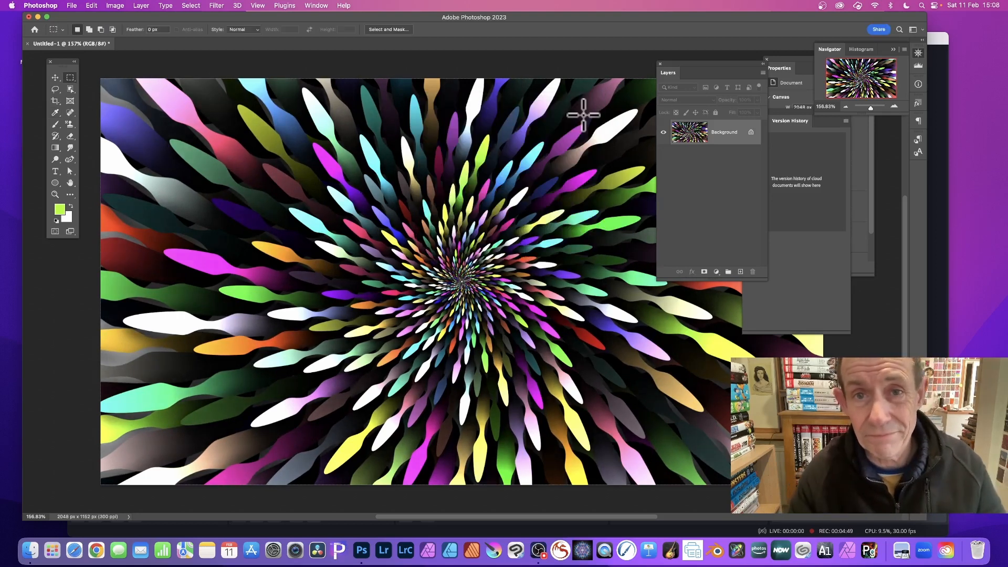